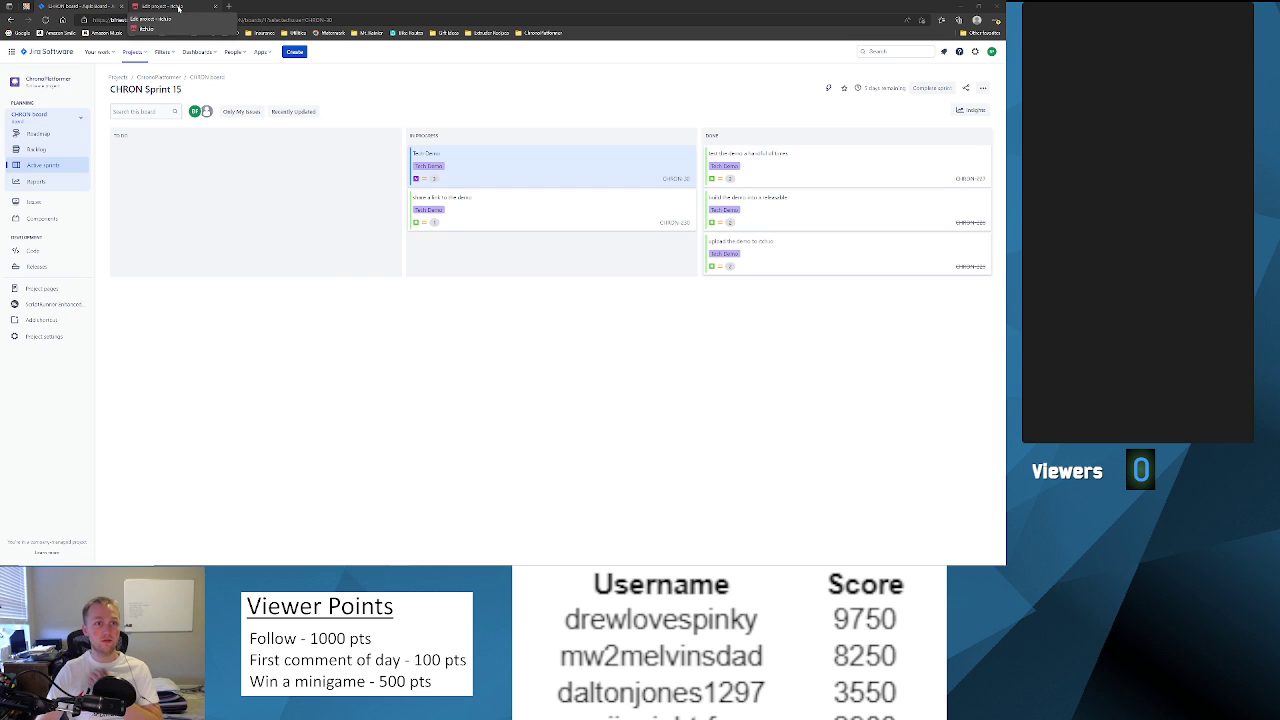
Save the ChronoPlatformer project edits and view its public game page.
{"action": "left_click", "coordinate": [178, 8]}
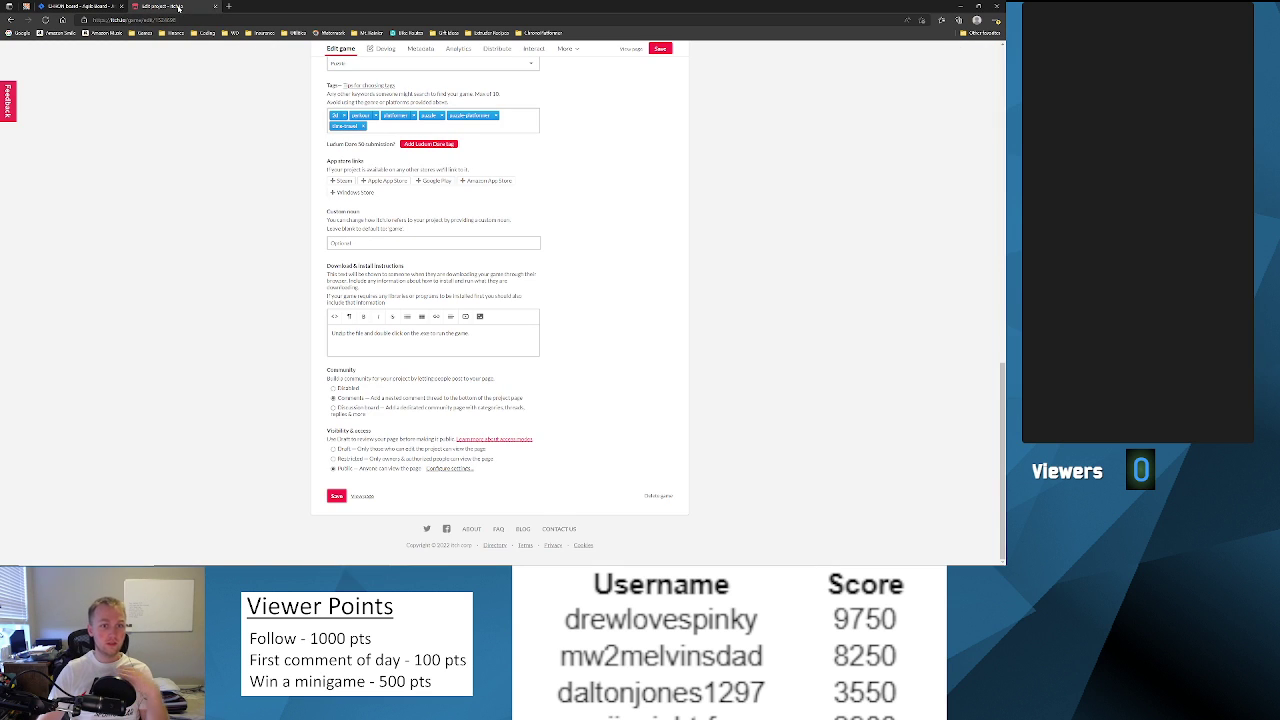
{"action": "left_click", "coordinate": [337, 497]}
{"action": "left_click", "coordinate": [632, 48]}
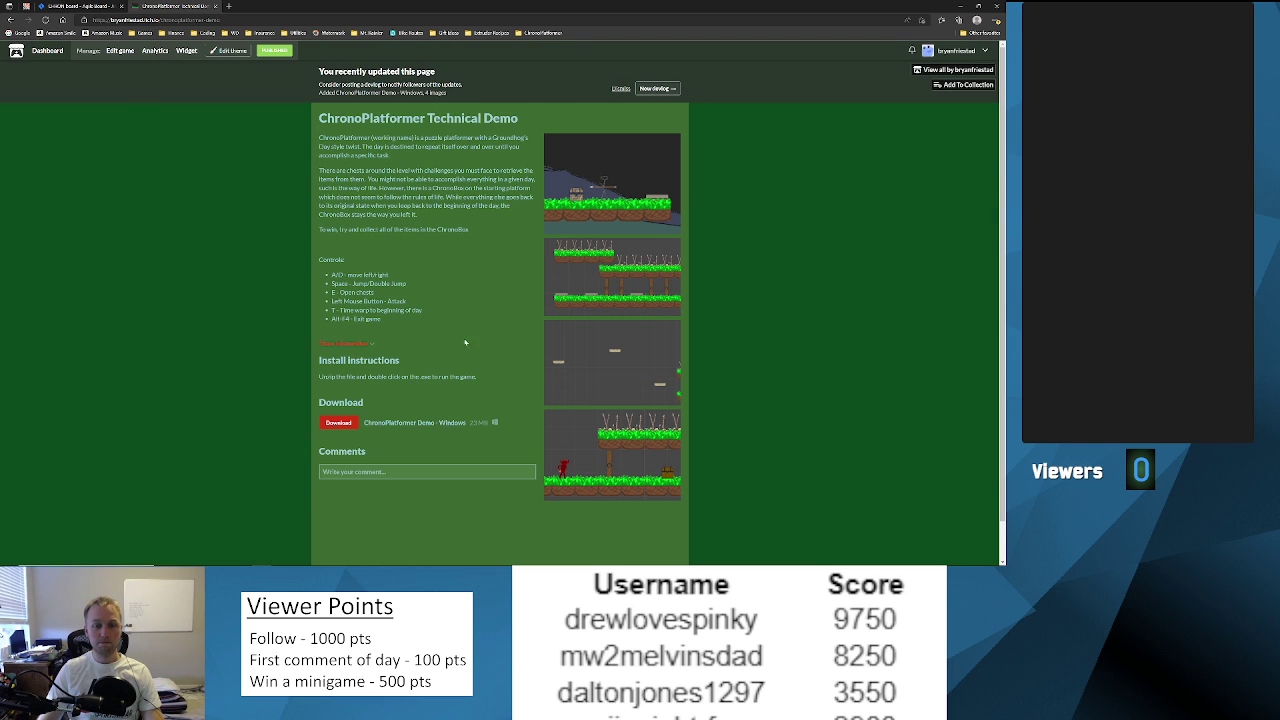
Download the Windows demo zip into the Downloads folder and show it there.
{"action": "left_click", "coordinate": [338, 427]}
{"action": "left_click", "coordinate": [338, 424]}
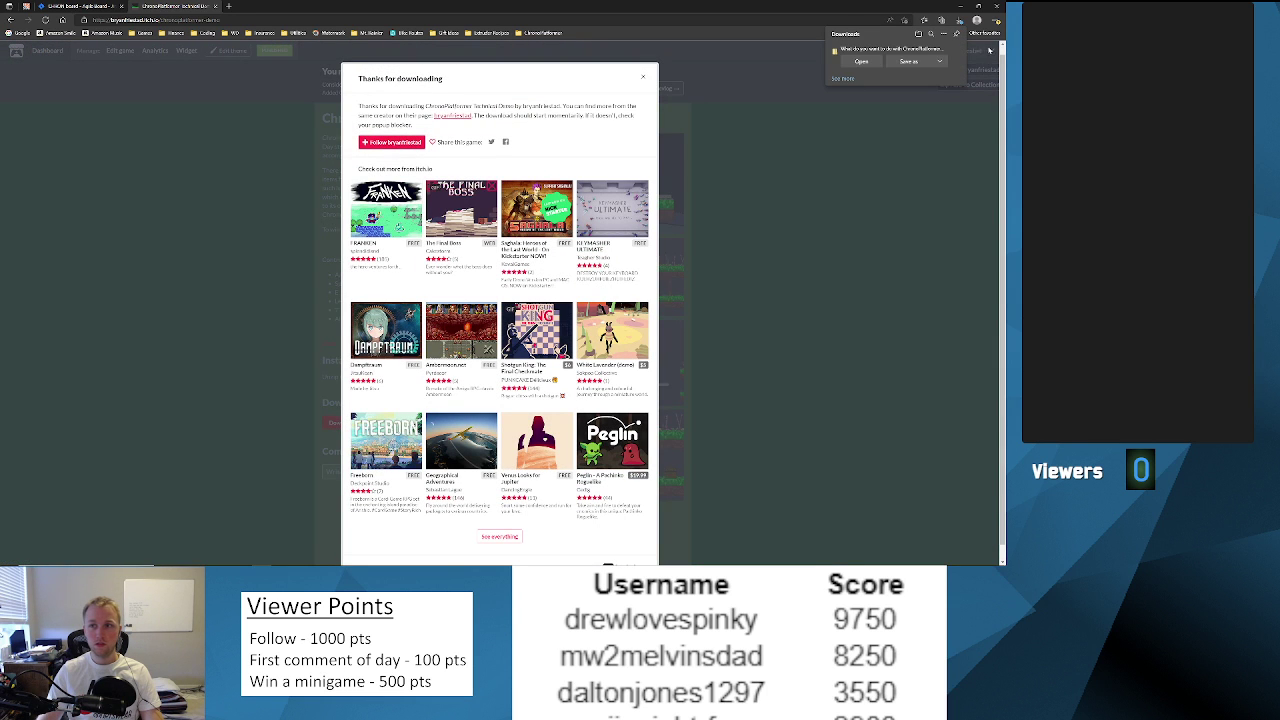
{"action": "left_click", "coordinate": [909, 62]}
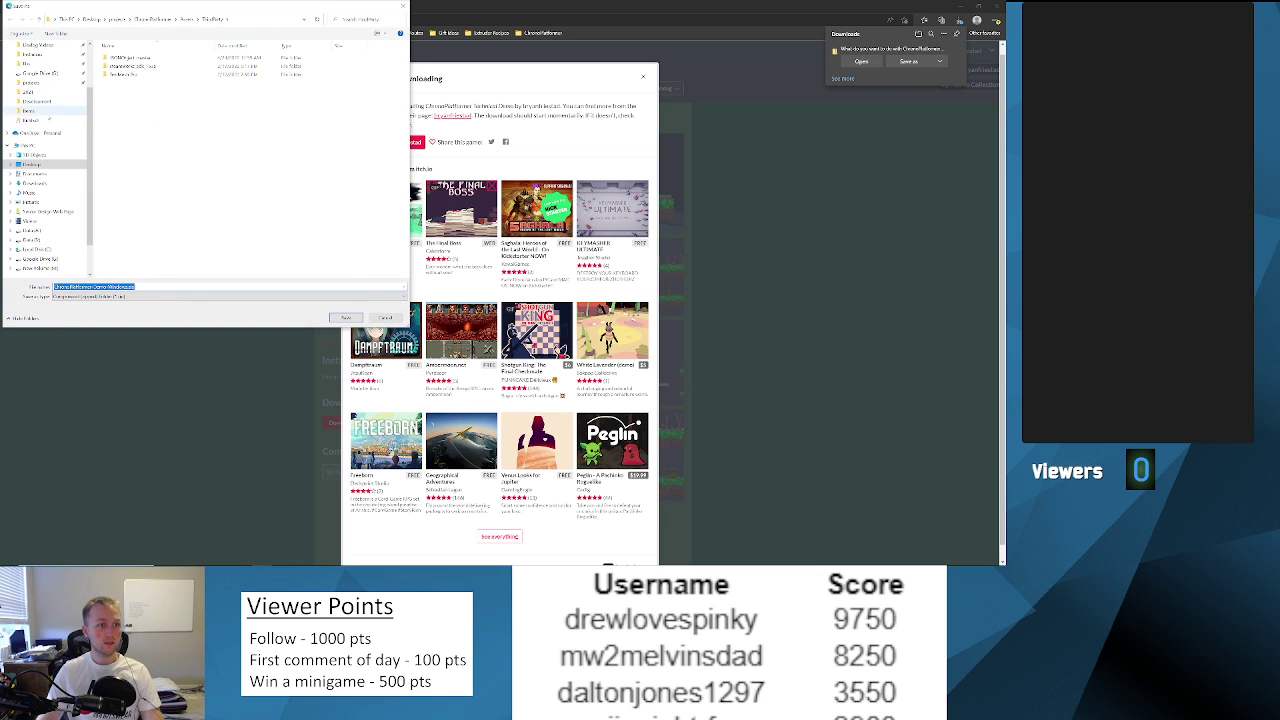
{"action": "left_click", "coordinate": [43, 183]}
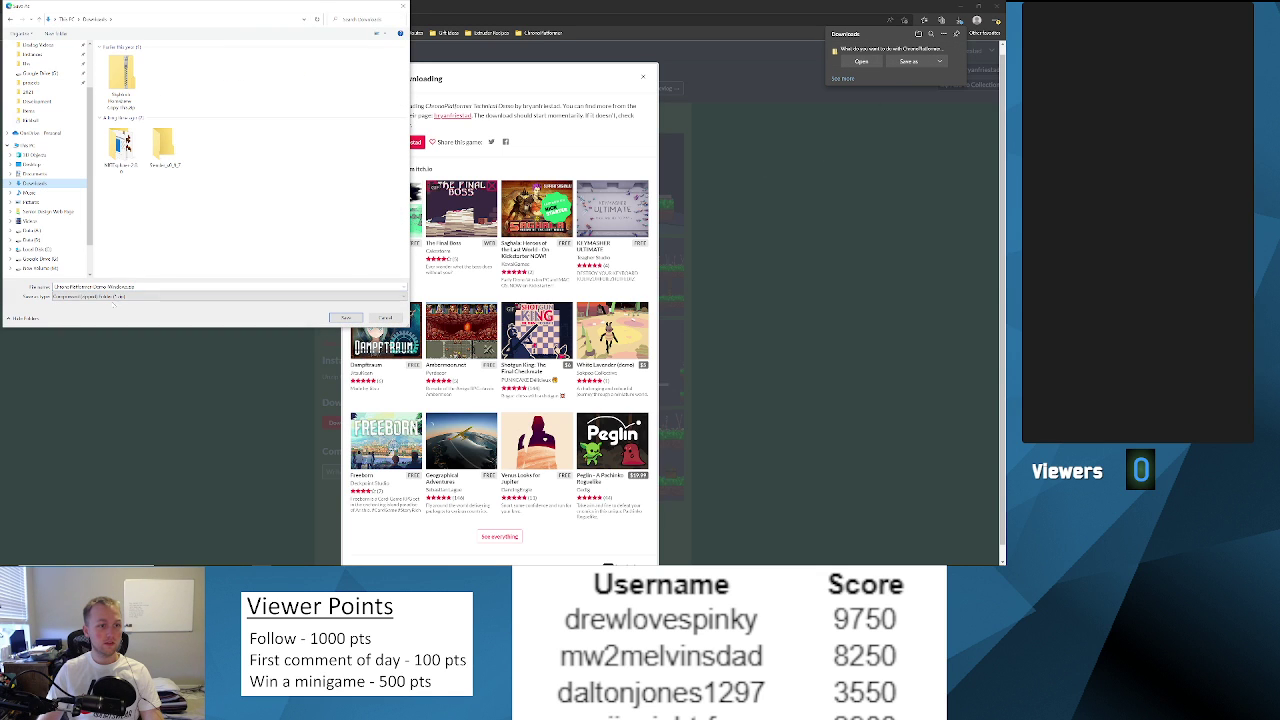
{"action": "left_click", "coordinate": [345, 317]}
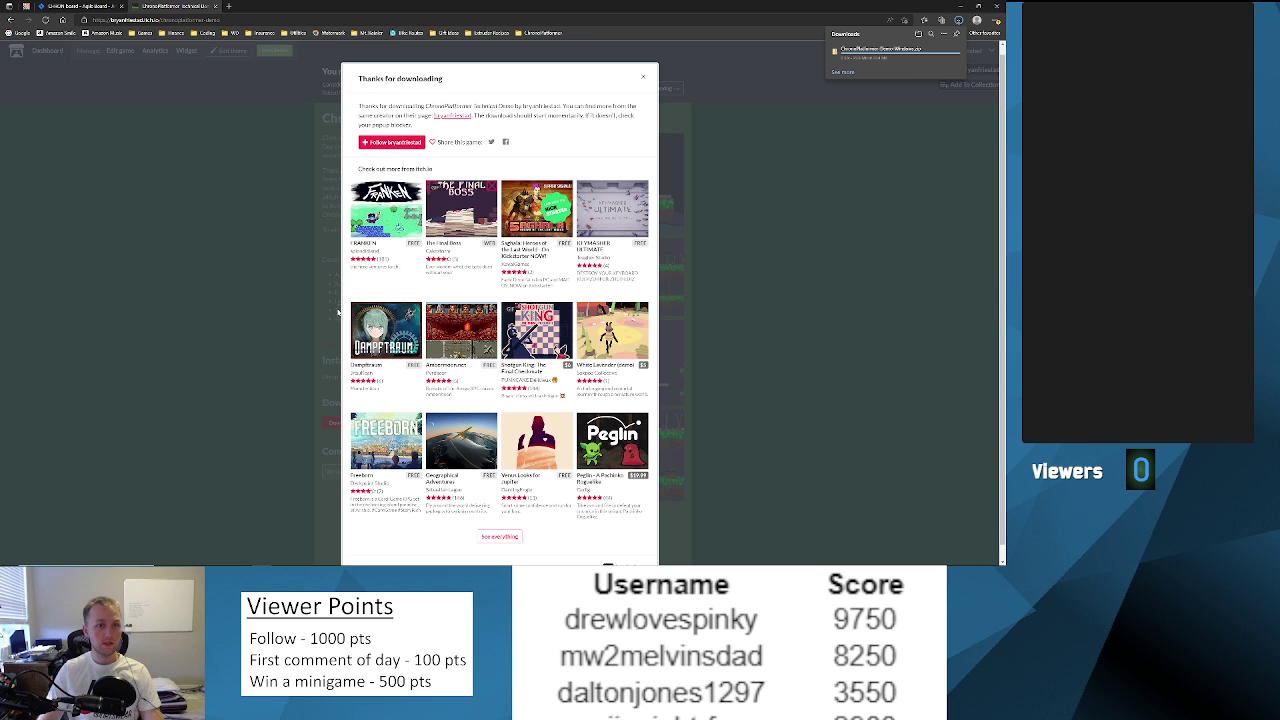
{"action": "left_click", "coordinate": [932, 50]}
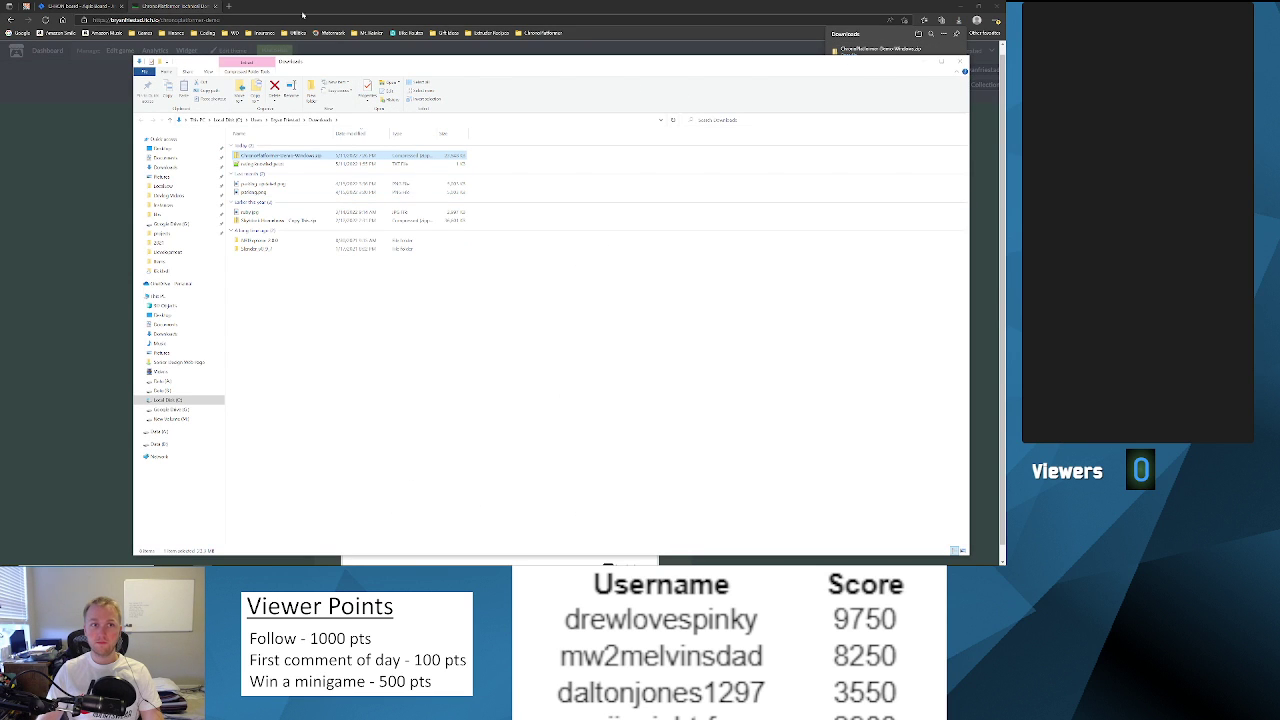
Back on the itch.io page, dismiss the thanks popup and highlight the description and Controls text.
{"action": "left_click", "coordinate": [302, 14]}
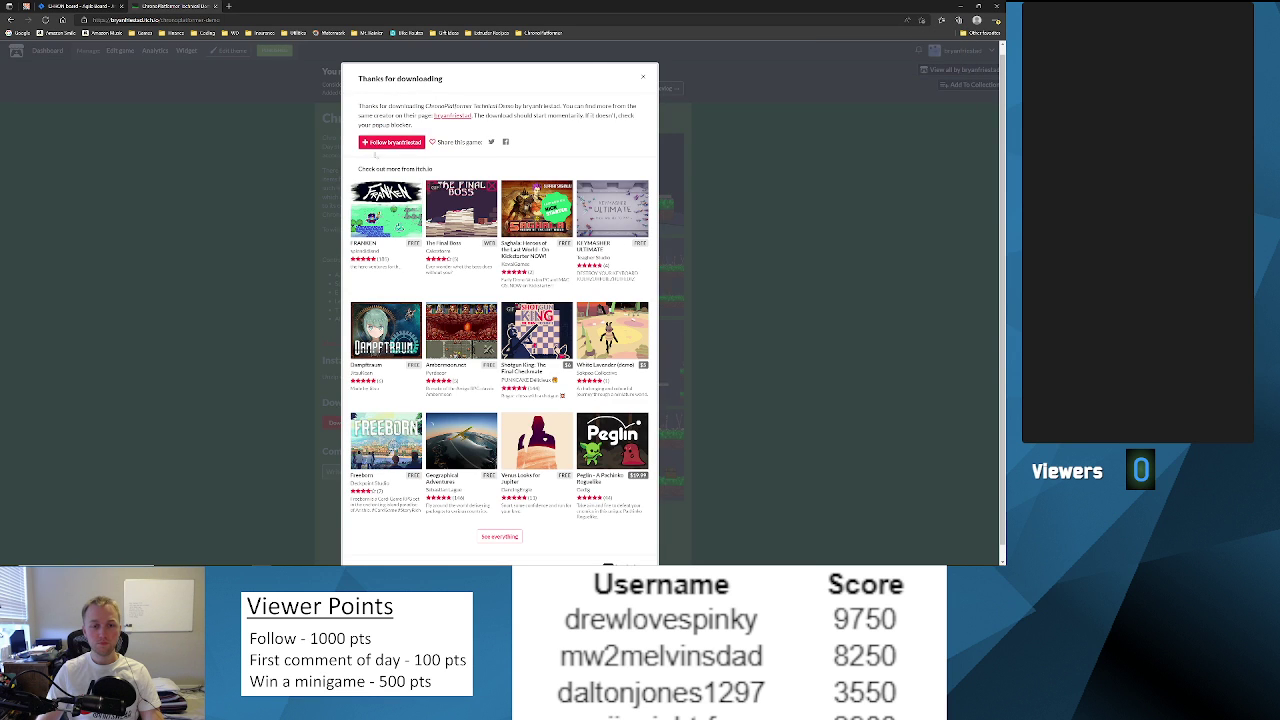
{"action": "left_click", "coordinate": [643, 77]}
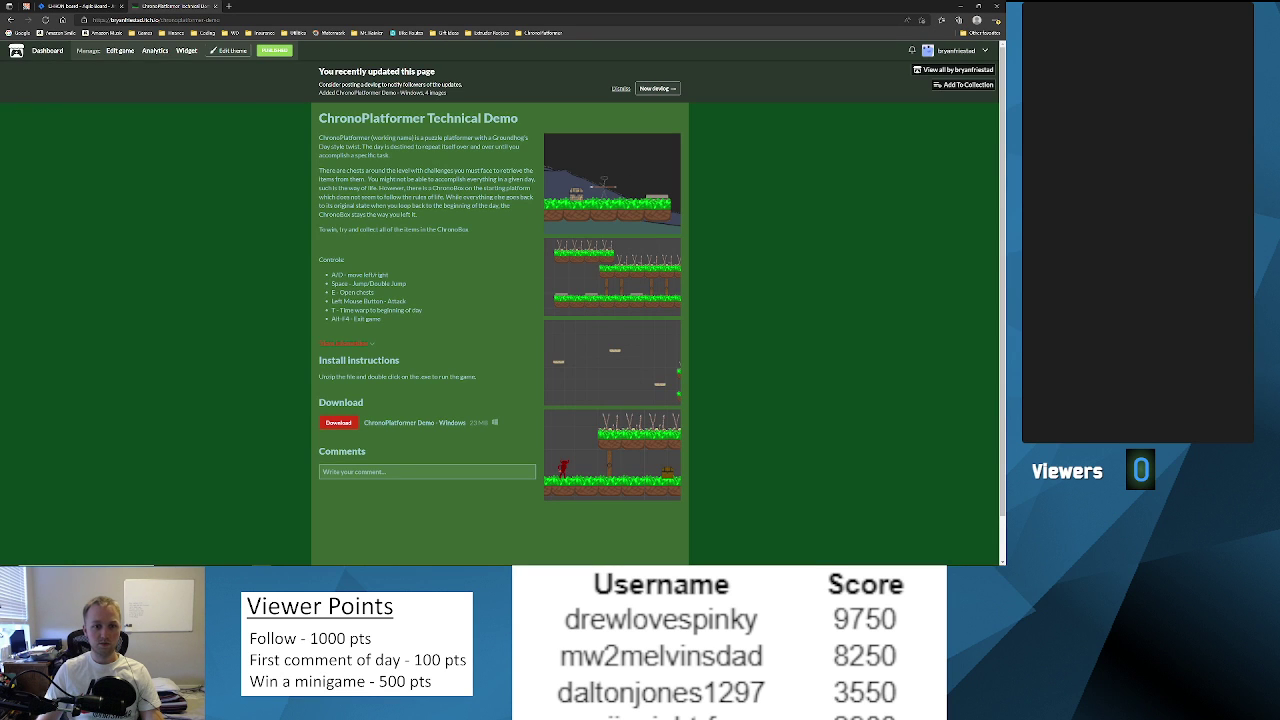
{"action": "left_click_drag", "start_coordinate": [319, 140], "coordinate": [386, 318]}
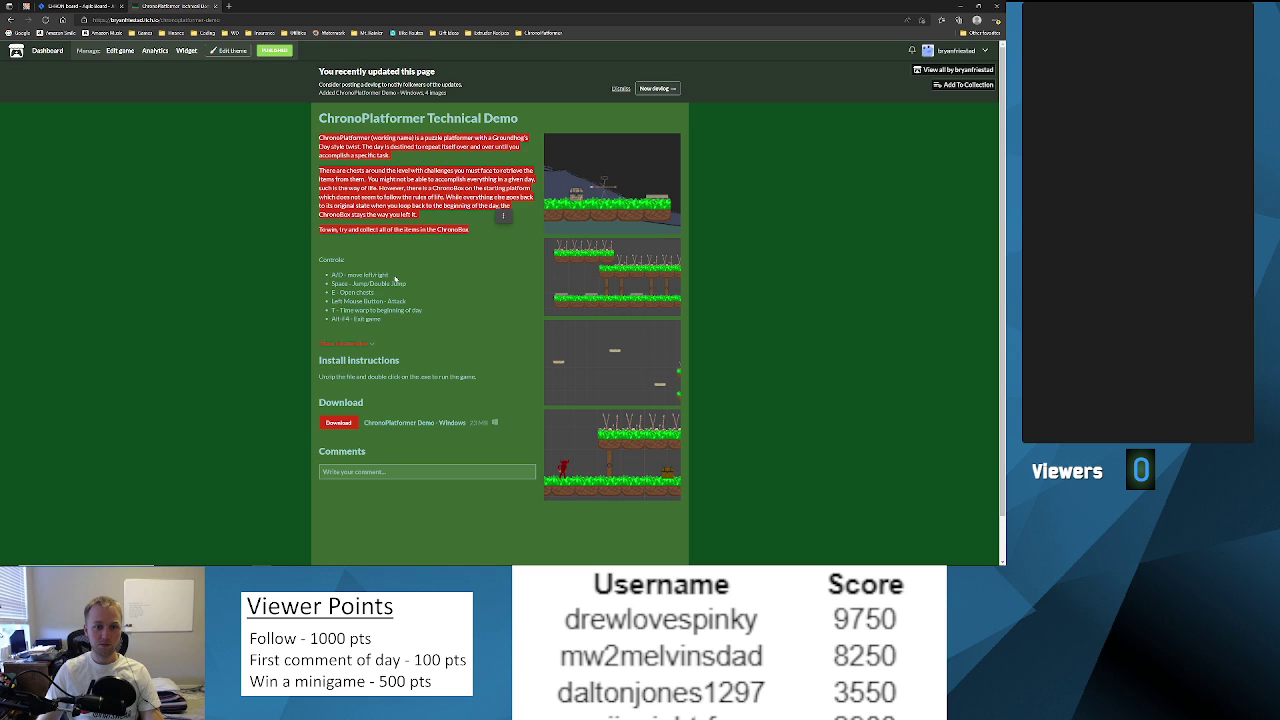
{"action": "left_click_drag", "start_coordinate": [320, 258], "coordinate": [398, 320]}
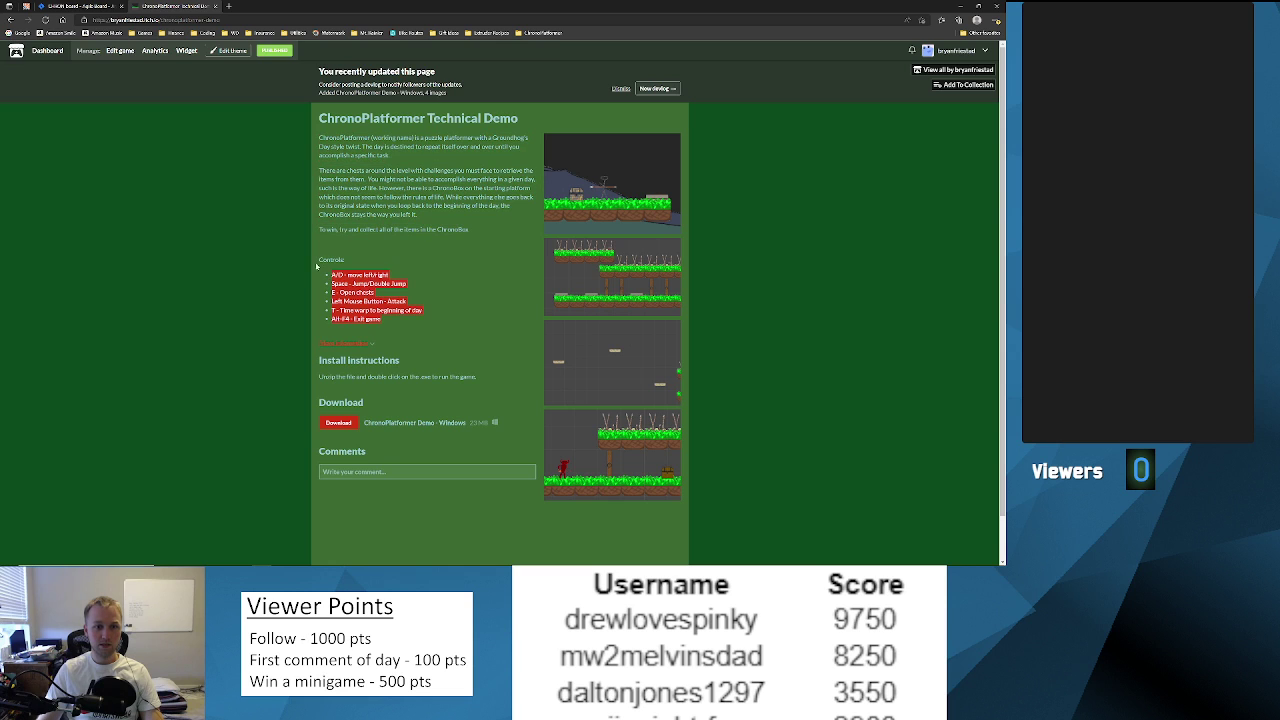
{"action": "left_click", "coordinate": [381, 320]}
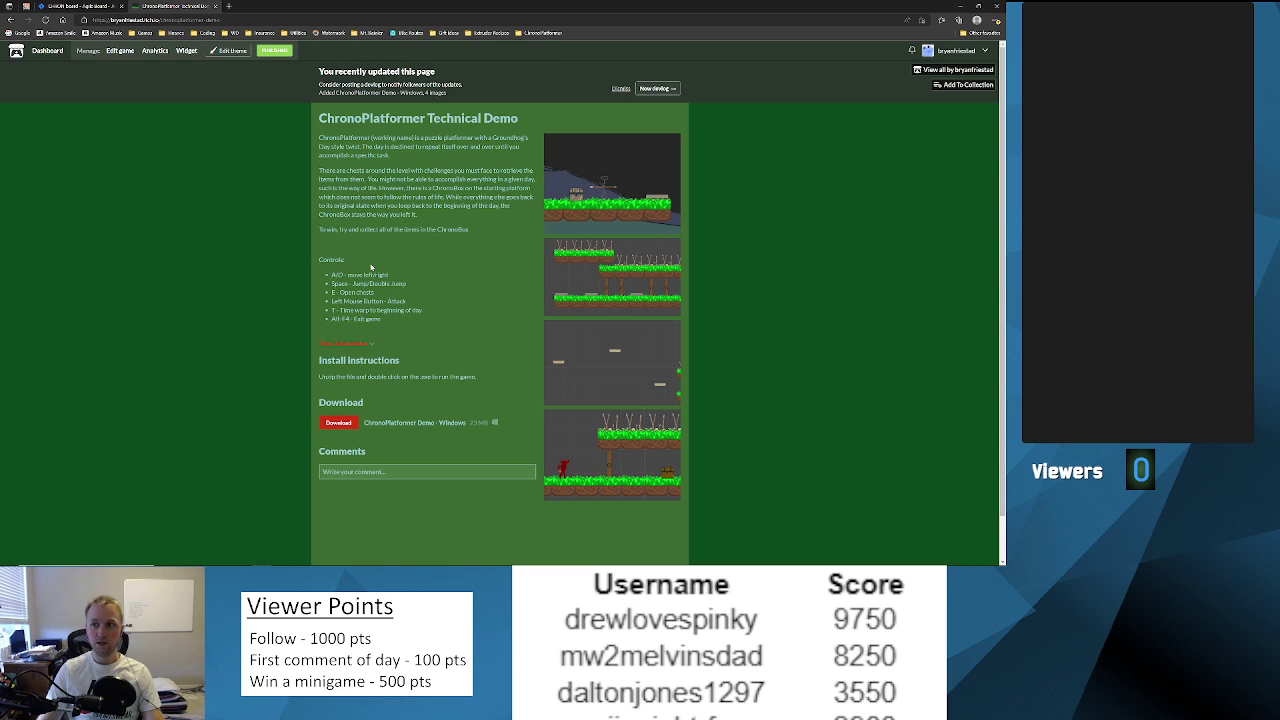
Extract the downloaded ChronoPlatformer zip into its suggested folder in Downloads.
{"action": "key", "text": "alt+Tab"}
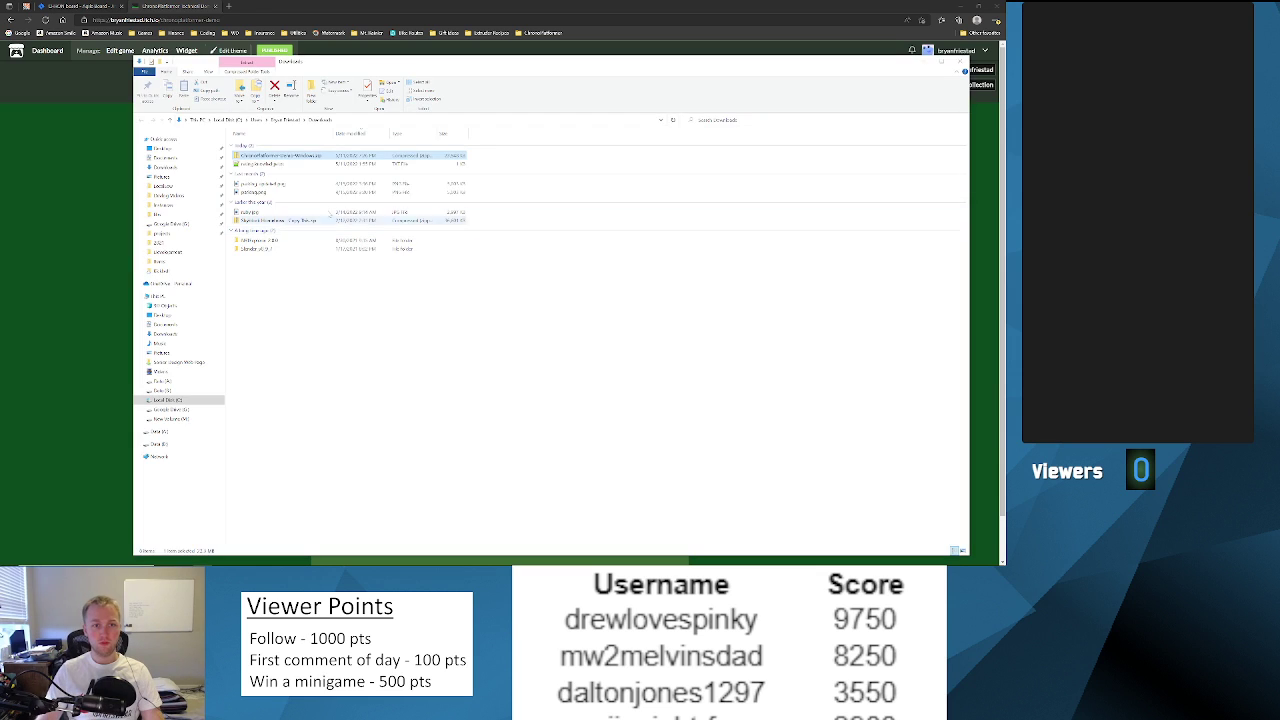
{"action": "left_click", "coordinate": [963, 551]}
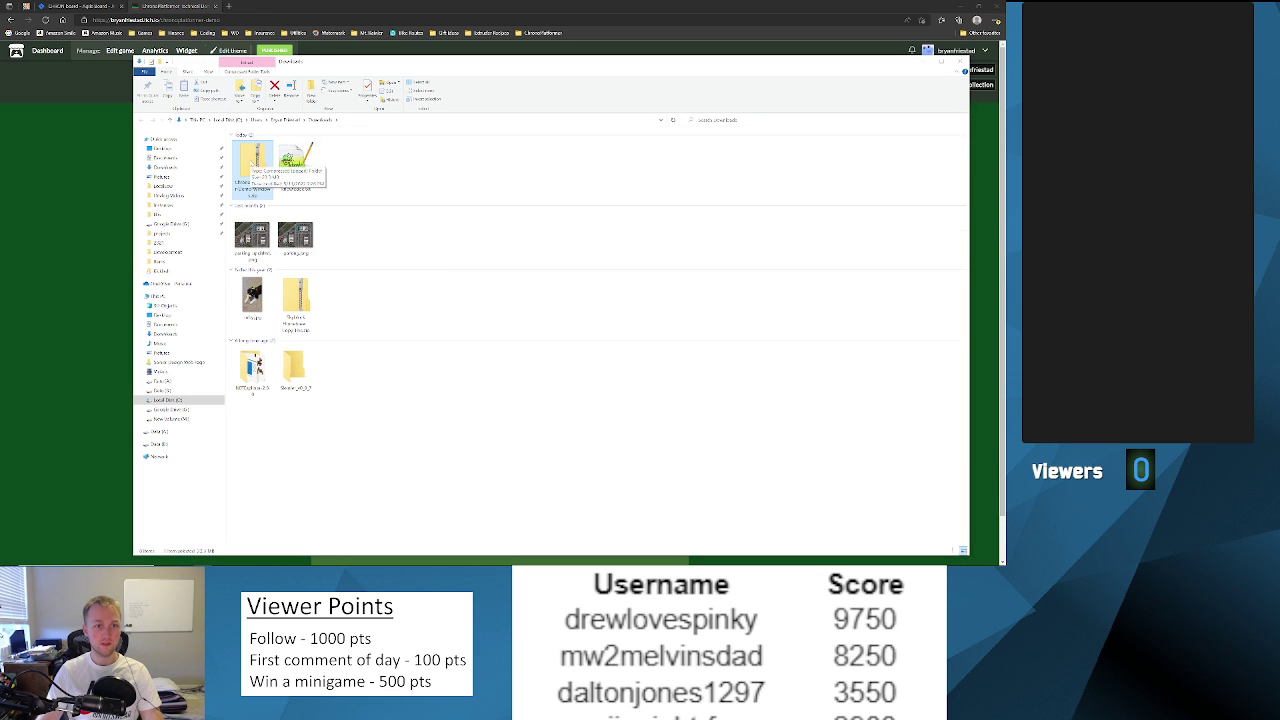
{"action": "right_click", "coordinate": [250, 159]}
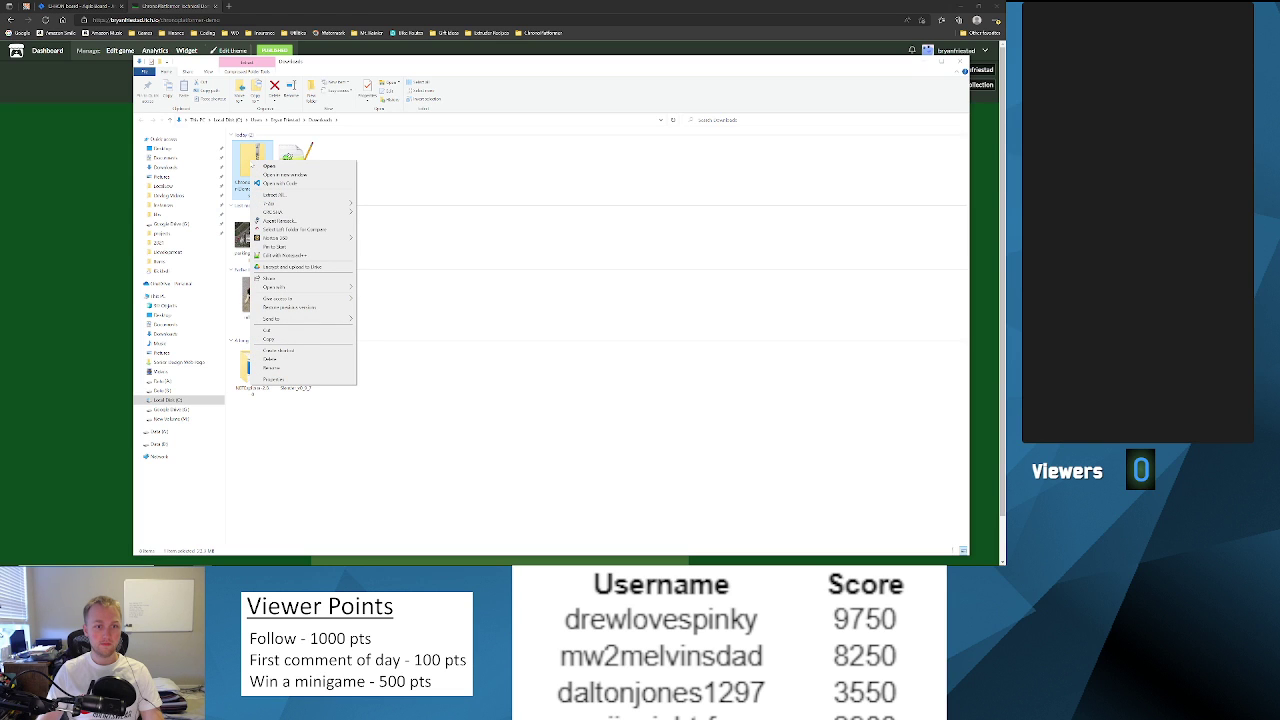
{"action": "left_click", "coordinate": [290, 195]}
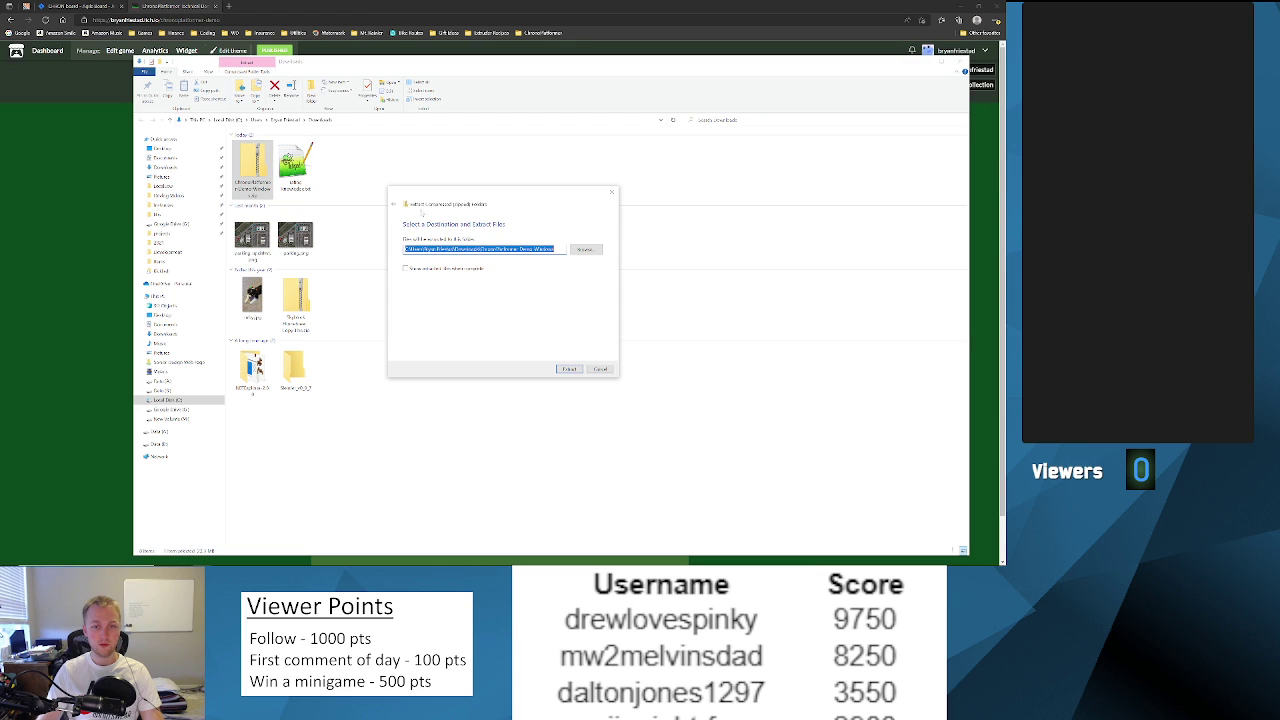
{"action": "left_click", "coordinate": [569, 369]}
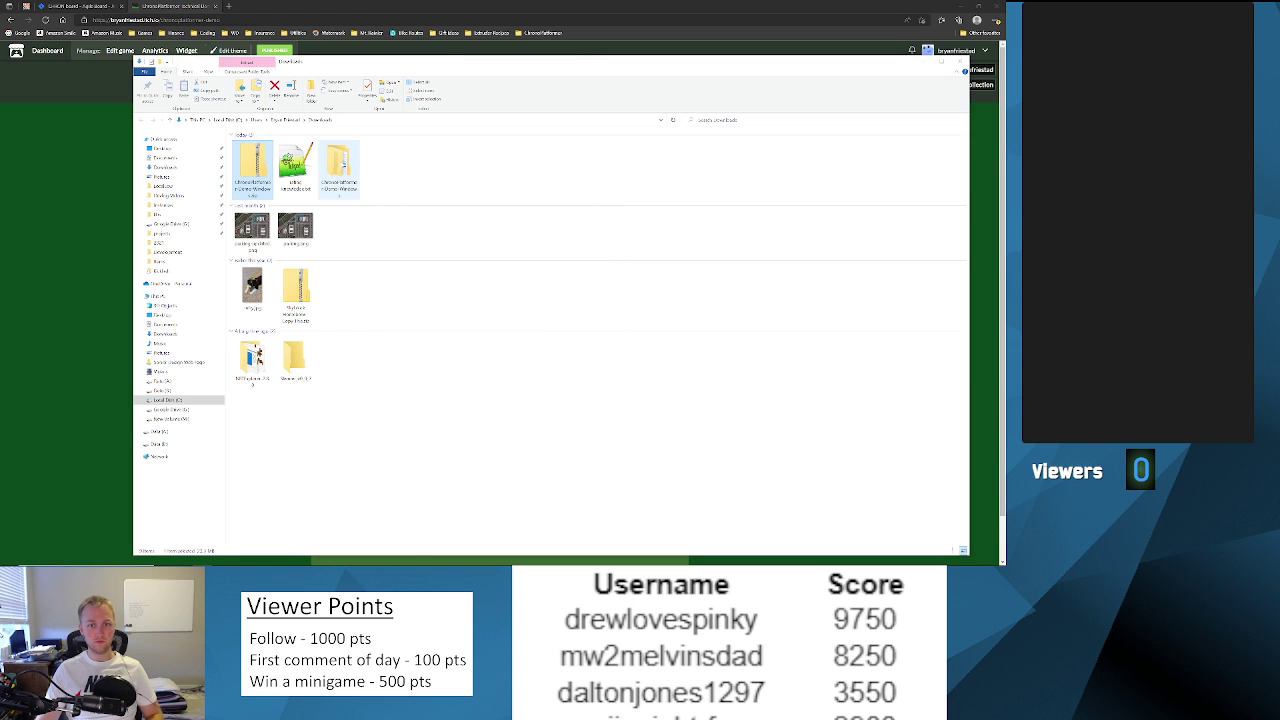
Open the ChronoPlatformer-Demo-Windows folder and its inner game folder, then launch the game.
{"action": "double_click", "coordinate": [345, 165]}
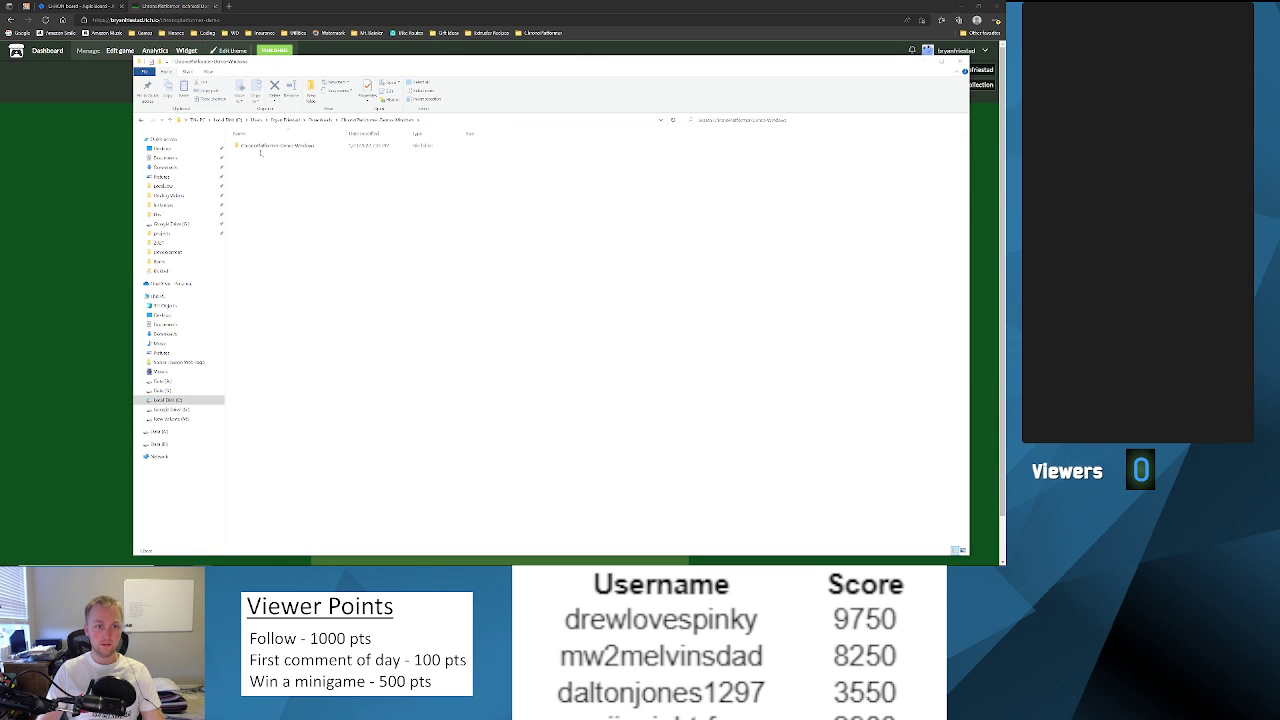
{"action": "double_click", "coordinate": [262, 146]}
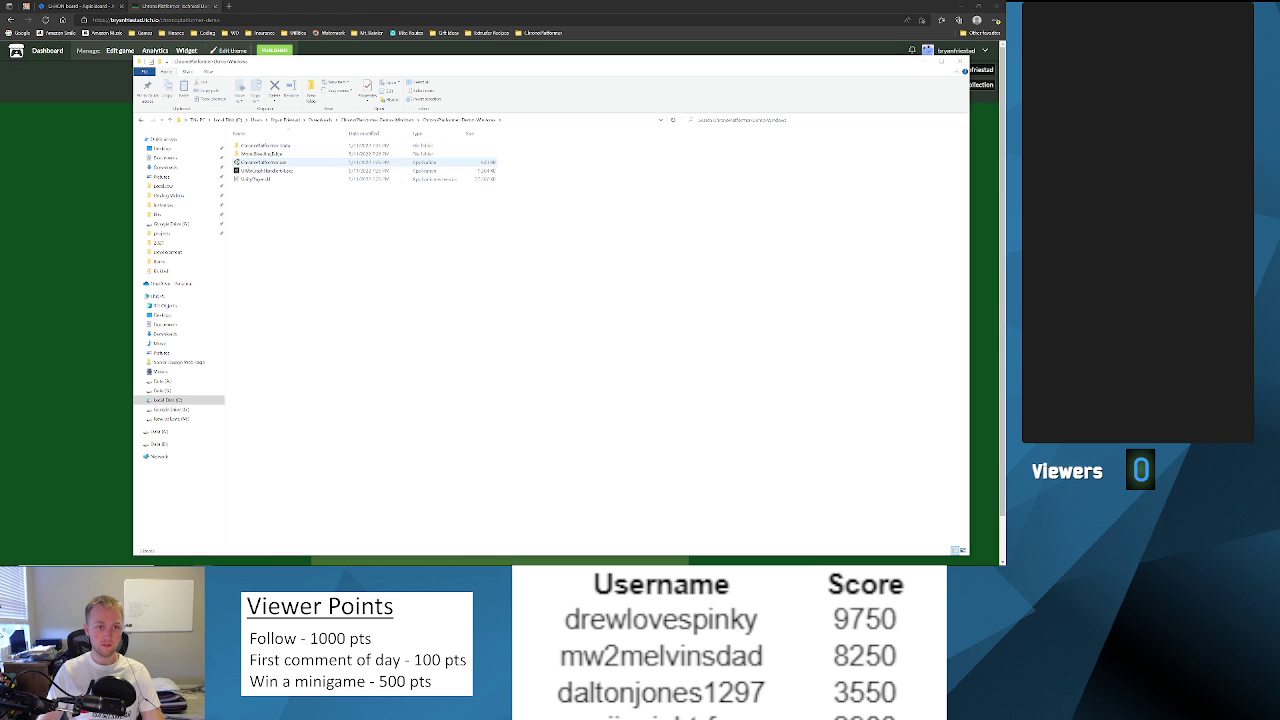
{"action": "double_click", "coordinate": [257, 163]}
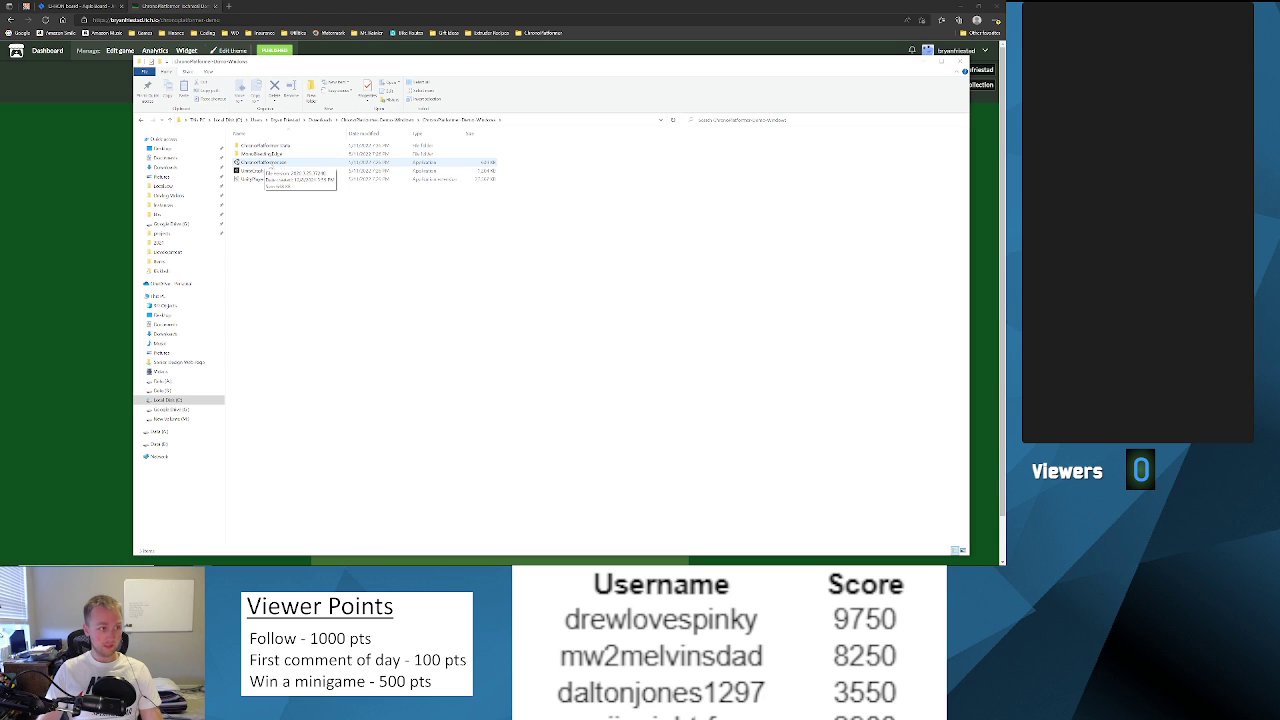
Launch the ChronoPlatformer executable, choosing 'More info' then 'Run anyway' in SmartScreen.
{"action": "double_click", "coordinate": [268, 162]}
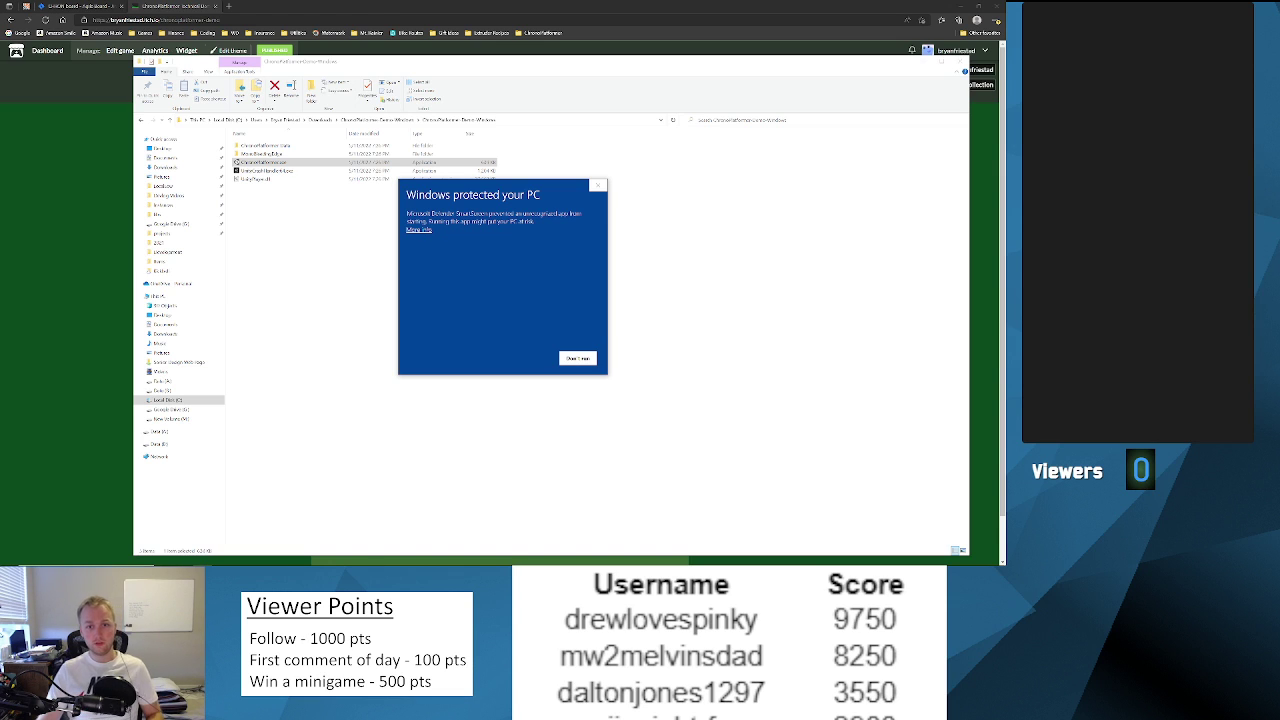
{"action": "left_click", "coordinate": [420, 231]}
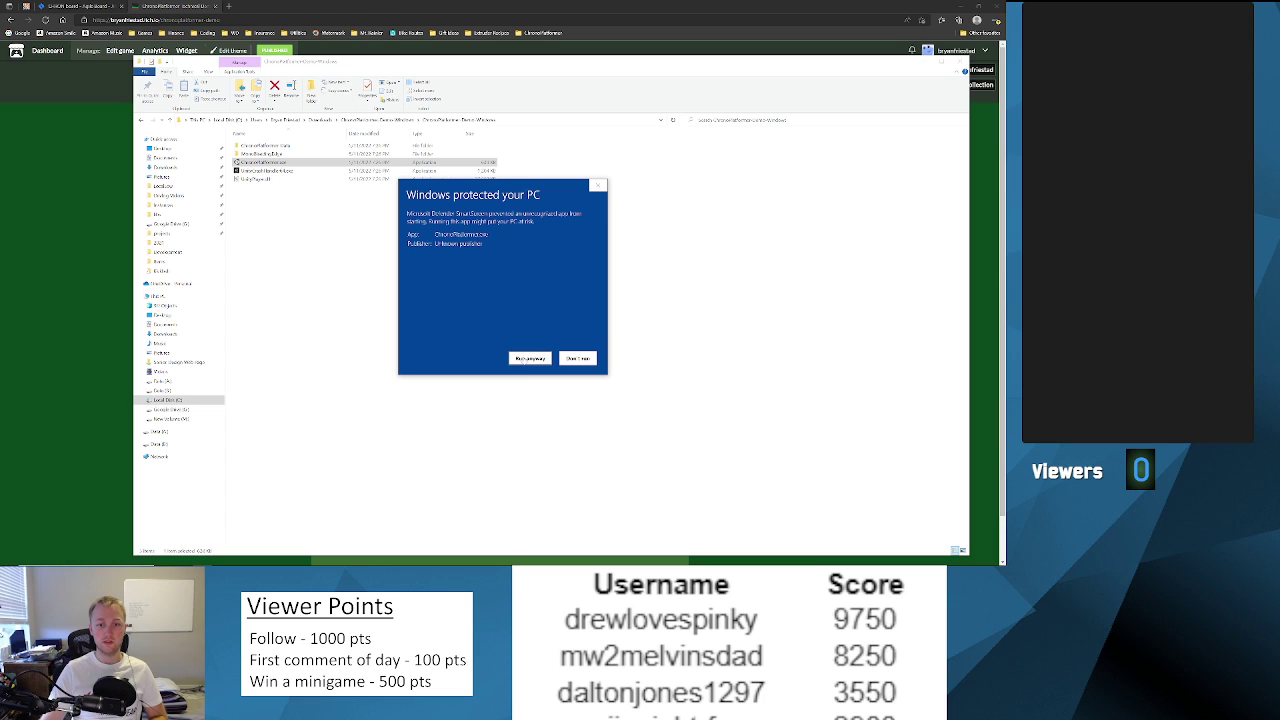
{"action": "left_click", "coordinate": [528, 360]}
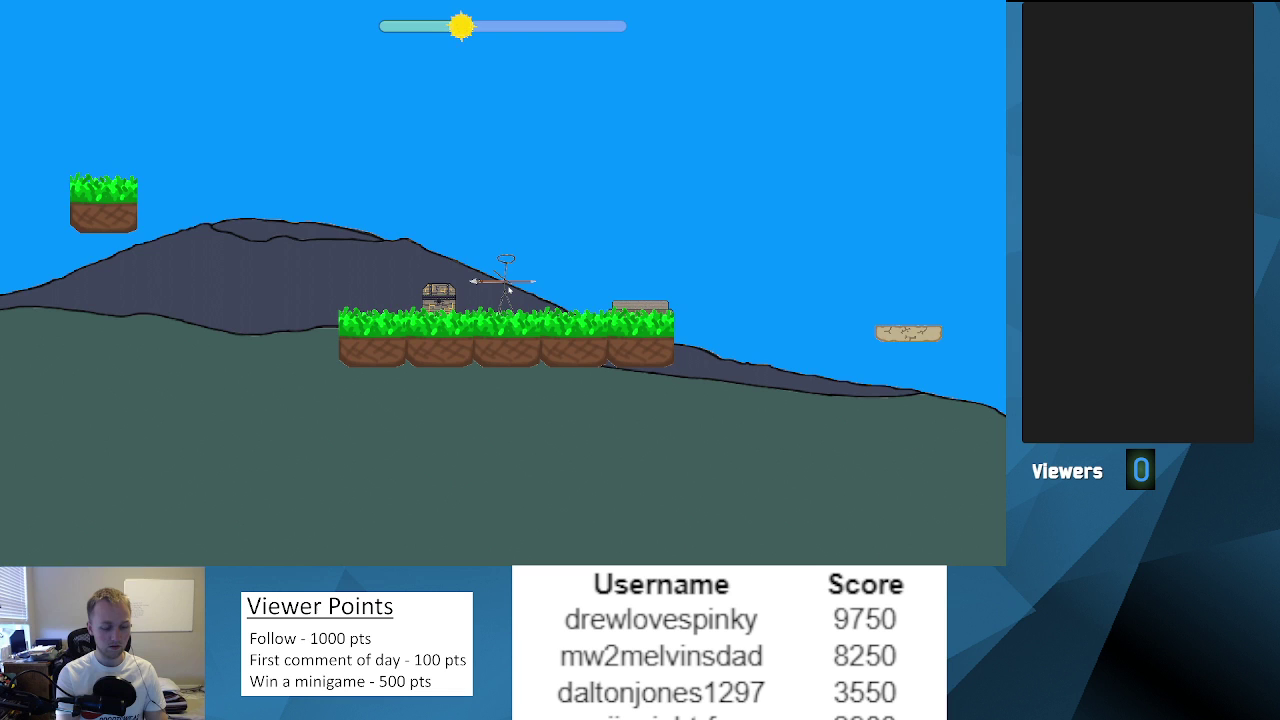
Quit the ChronoPlatformer demo with Alt+F4.
{"action": "key", "text": "alt+F4"}
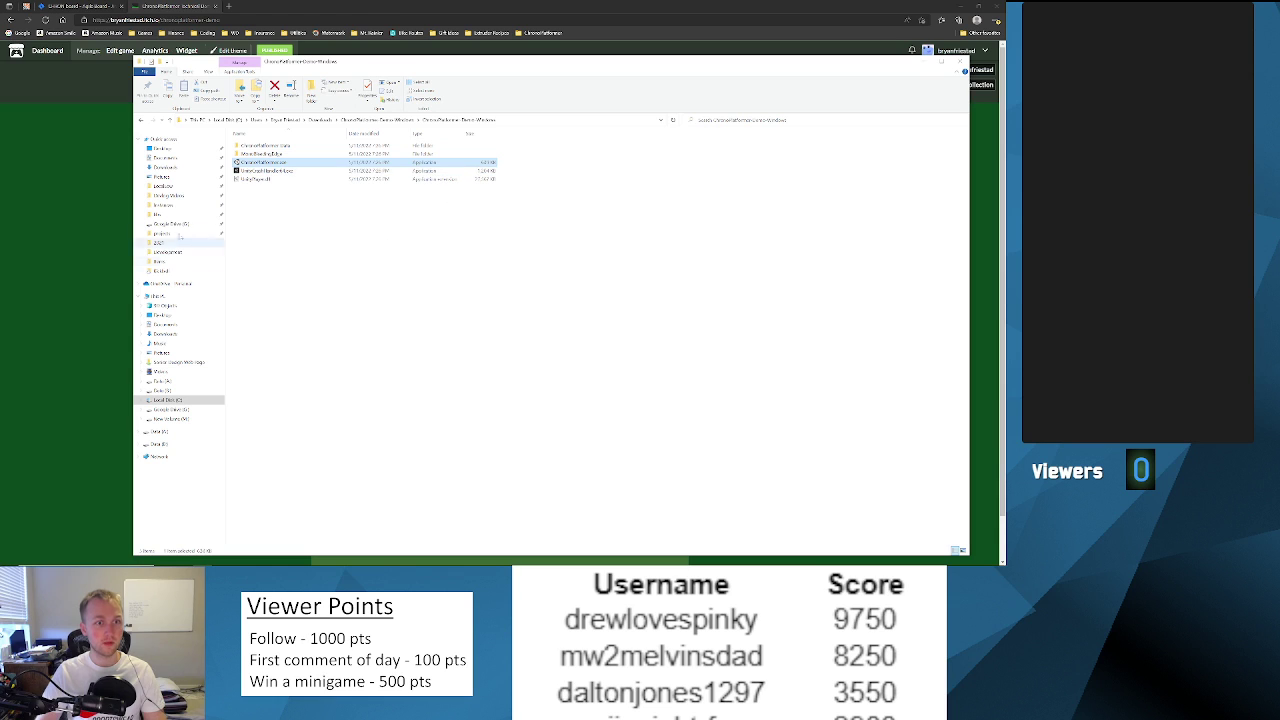
{"action": "mouse_move", "coordinate": [262, 162]}
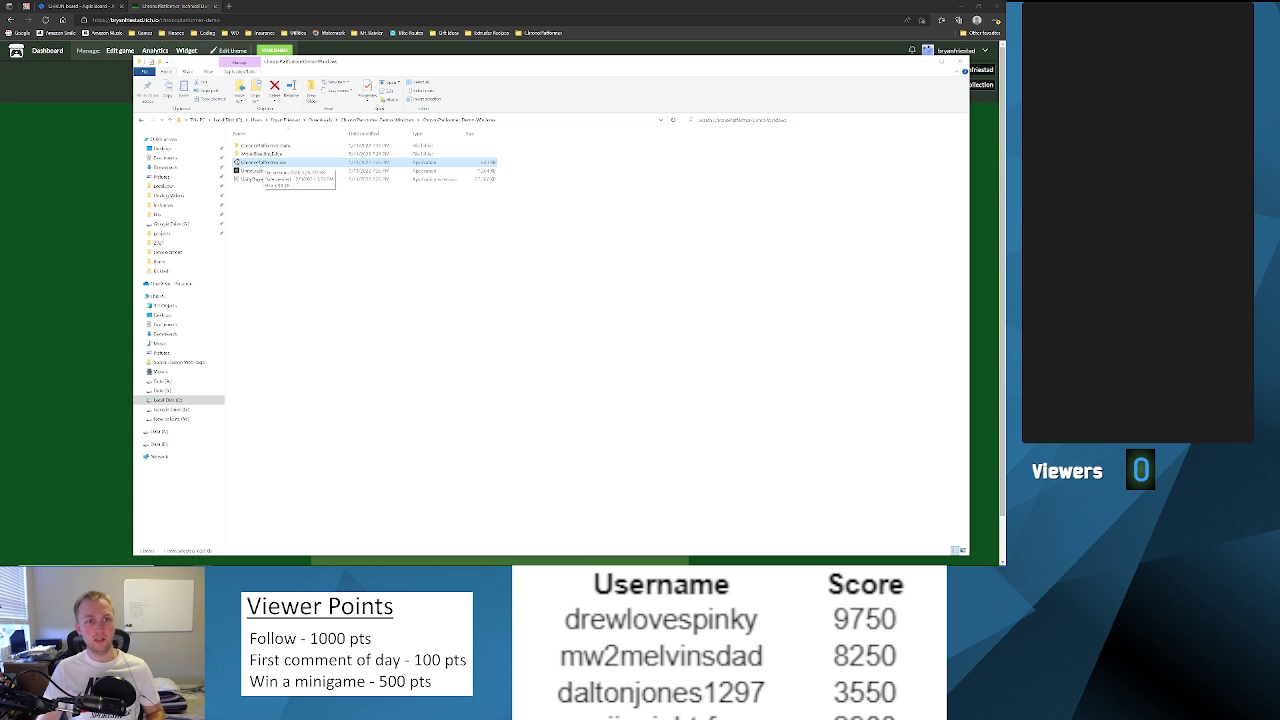
Switch to Chrome and its Jira CHRON Sprint 15 board tab.
{"action": "key", "text": "alt+Tab"}
{"action": "key", "text": "ctrl+shift+Tab"}
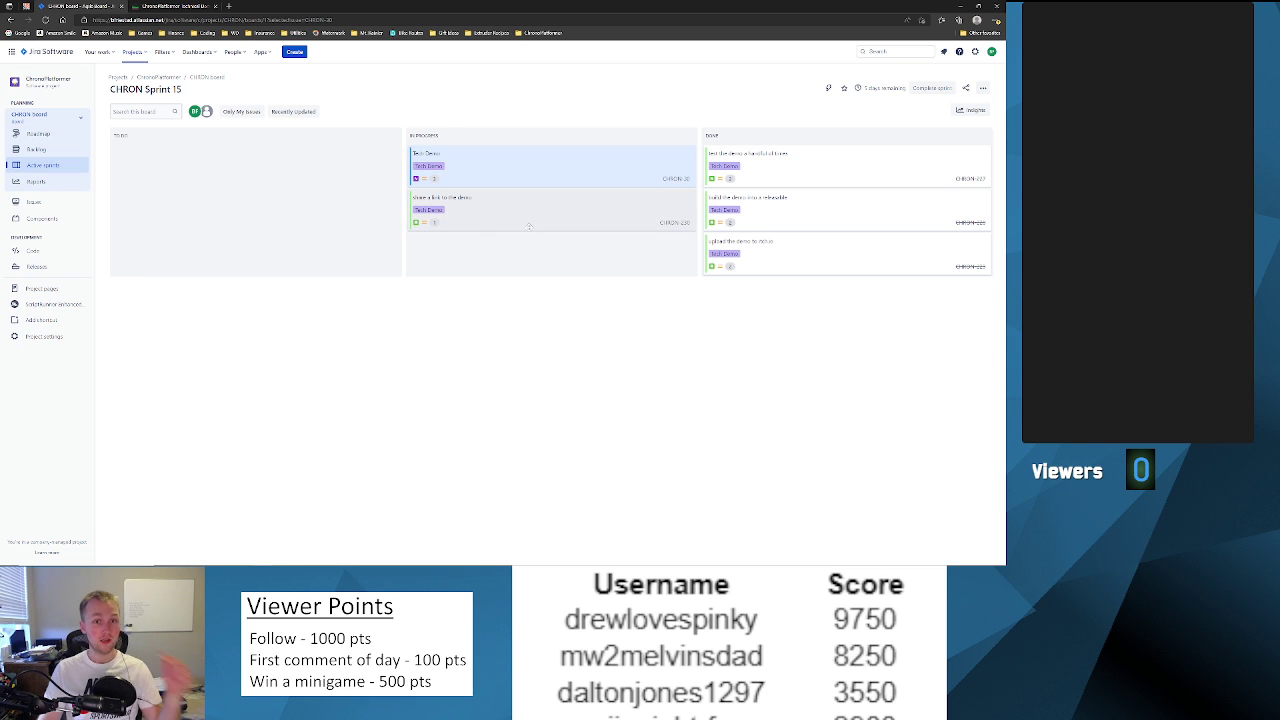
{"action": "key", "text": "alt+Tab"}
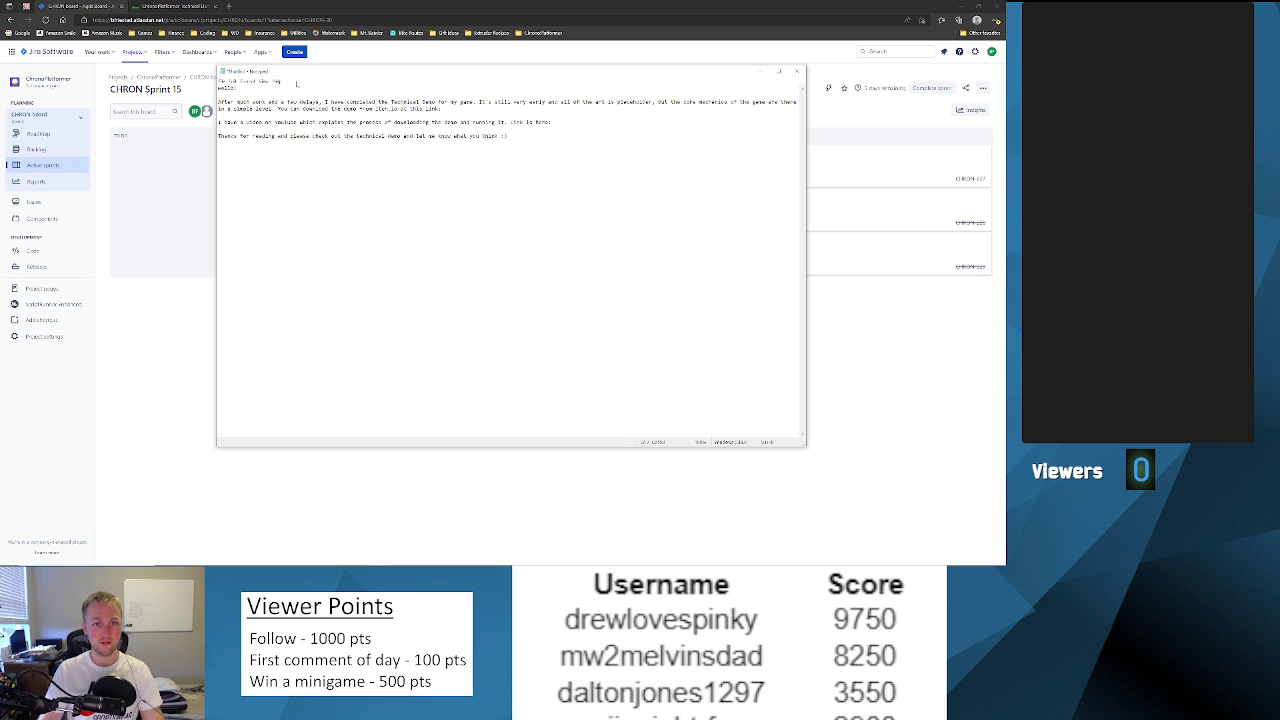
{"action": "left_click", "coordinate": [90, 5]}
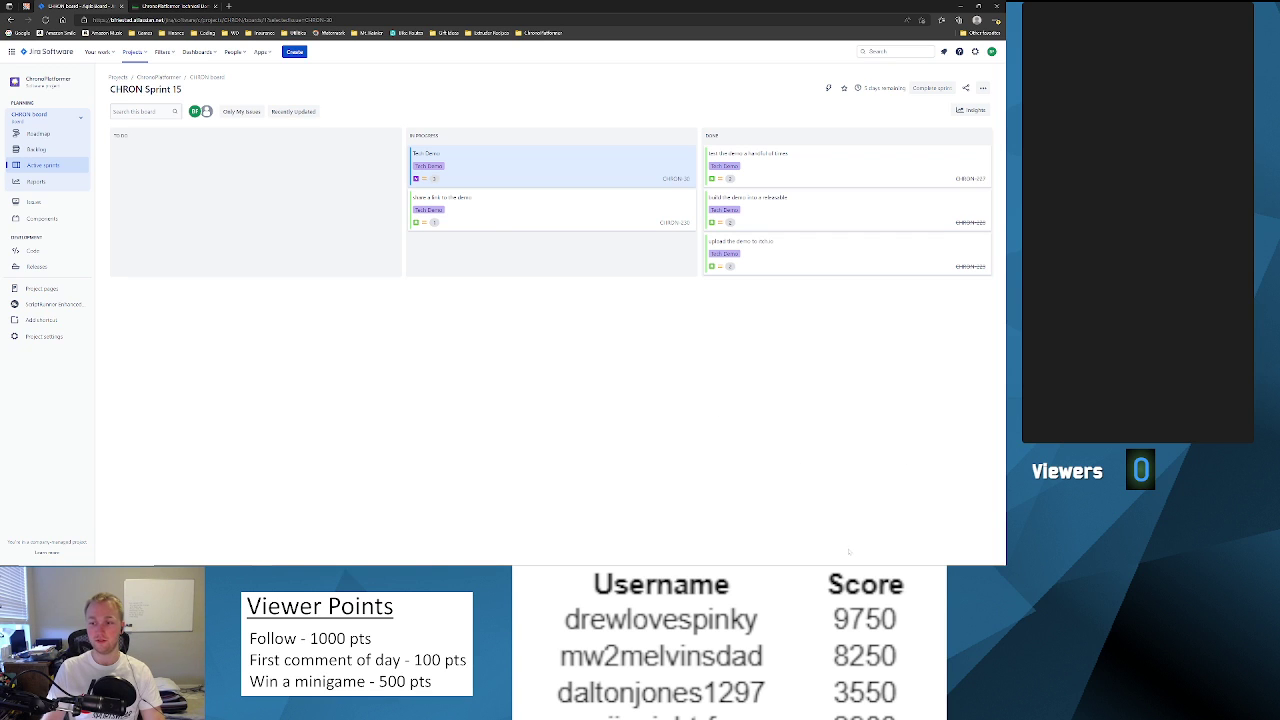
Glance at the taskbar clock and calendar, then show the Alt+Tab window list.
{"action": "left_click", "coordinate": [958, 556]}
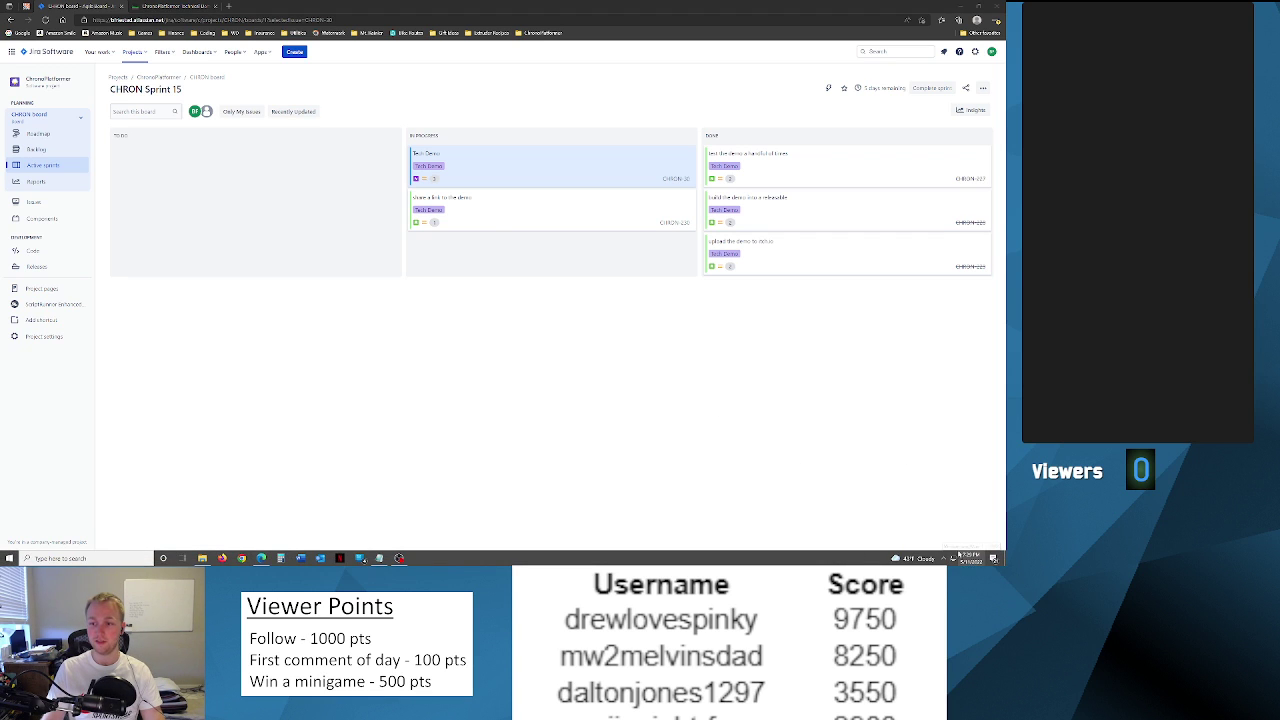
{"action": "left_click", "coordinate": [664, 366]}
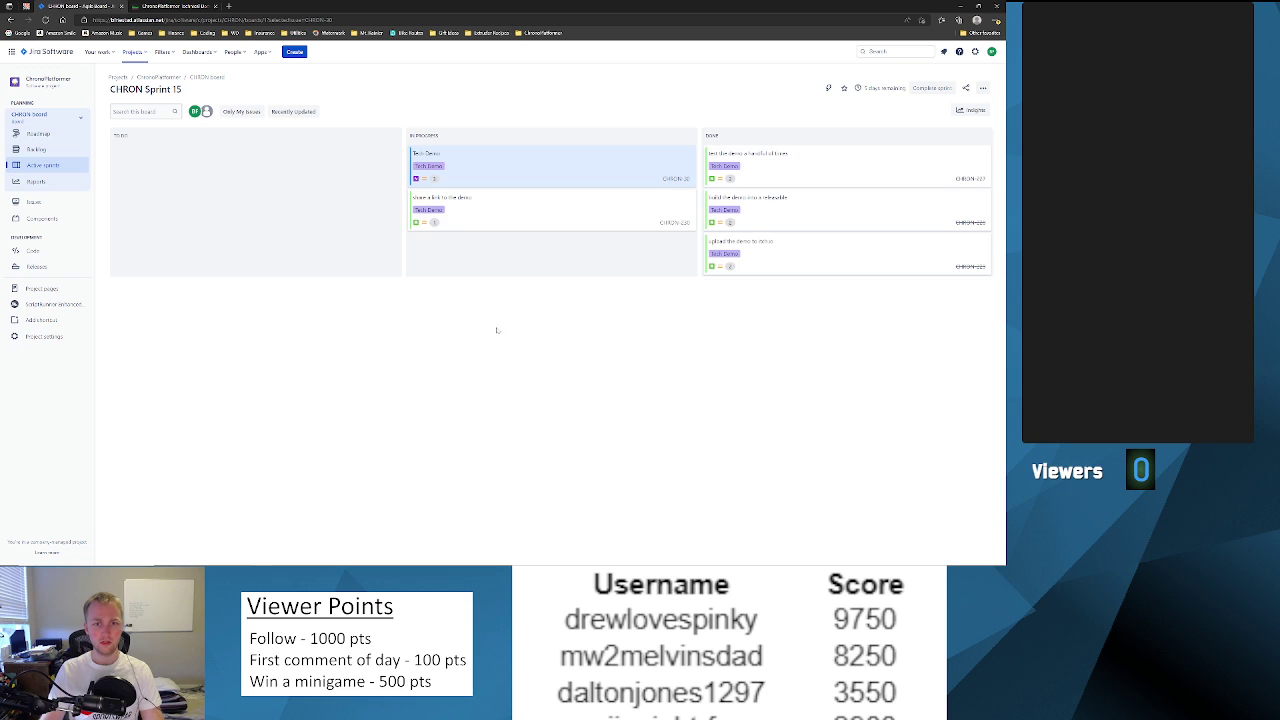
{"action": "key", "text": "alt+Tab"}
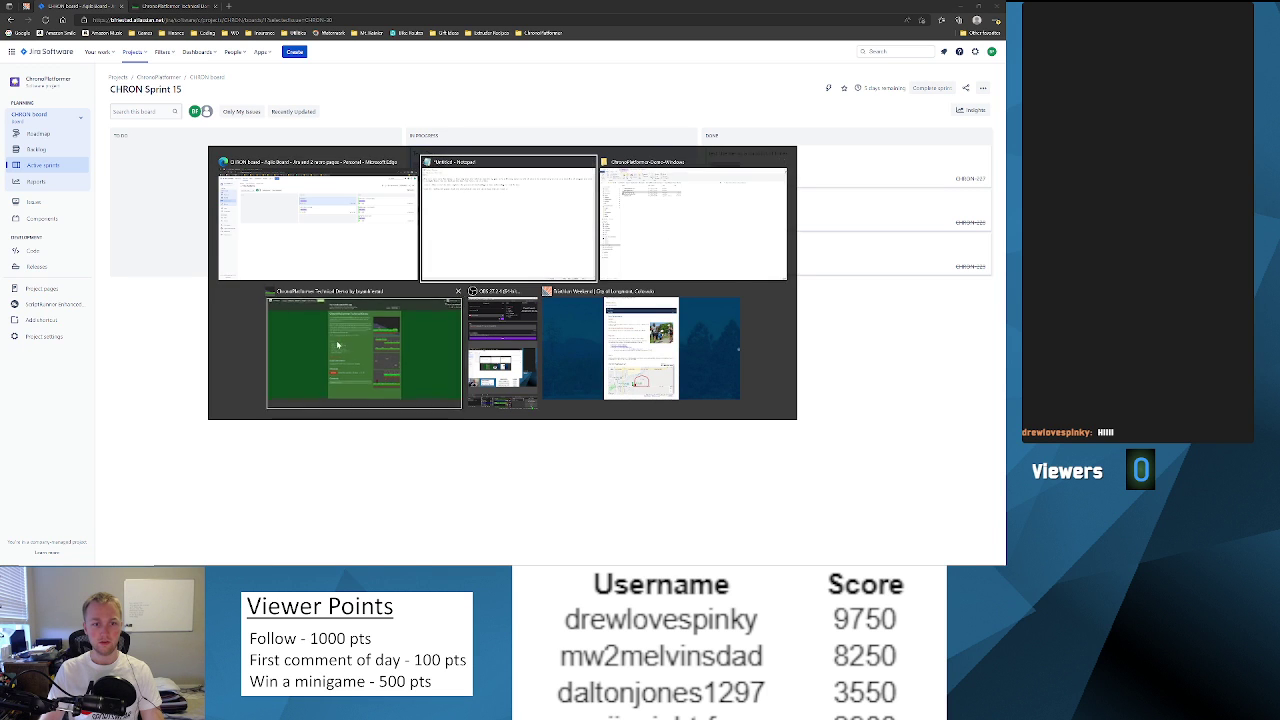
Bring up the itch.io ChronoPlatformer page, then switch back to the extracted game folder.
{"action": "left_click", "coordinate": [337, 345]}
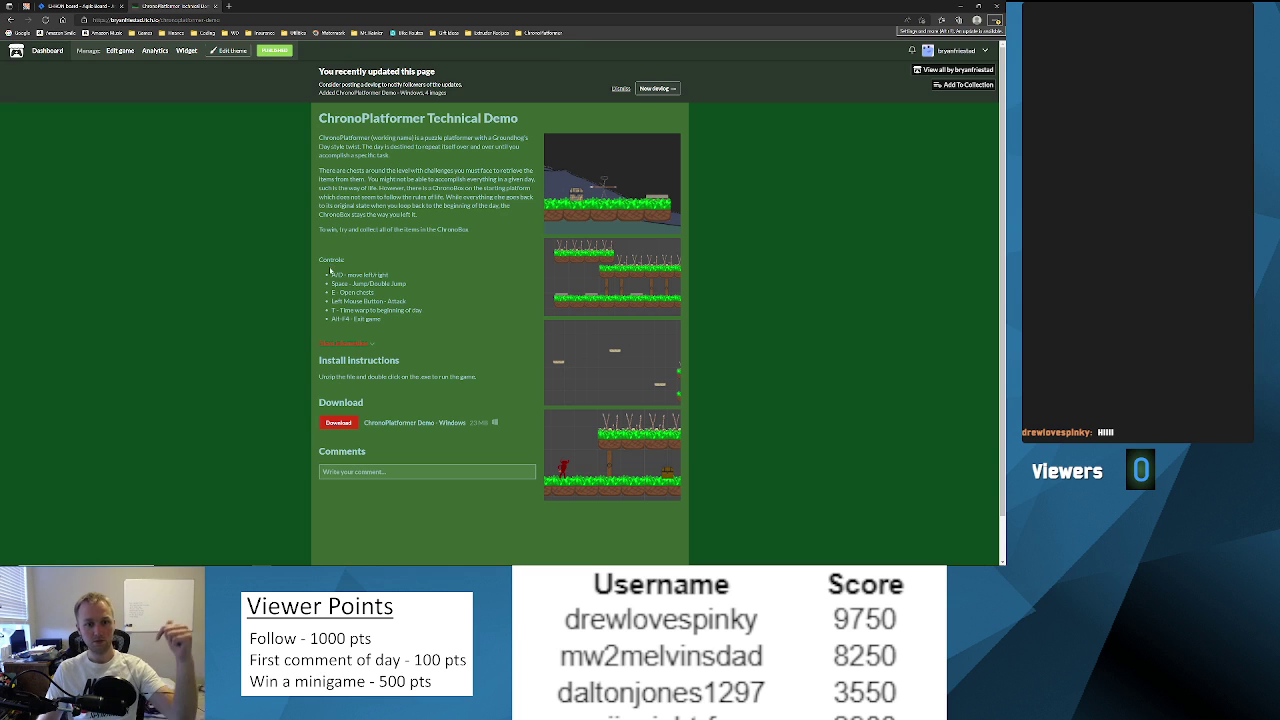
{"action": "key", "text": "alt+Tab"}
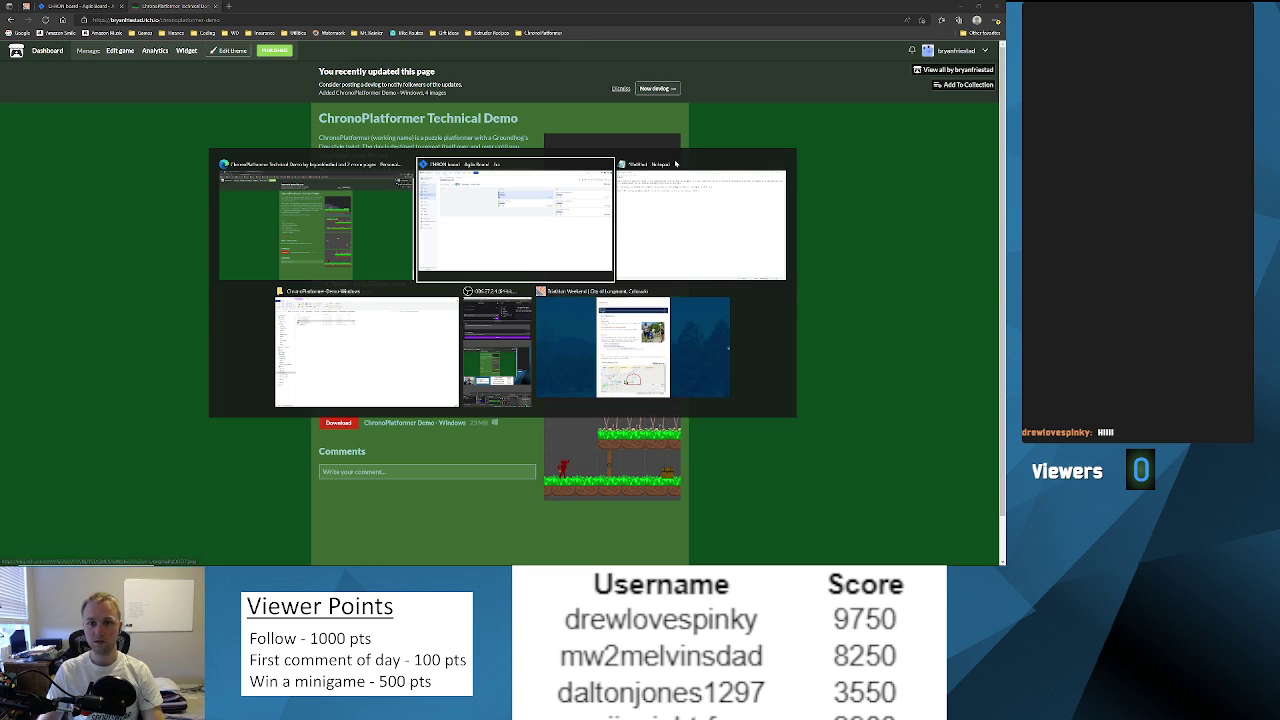
{"action": "left_click", "coordinate": [367, 350]}
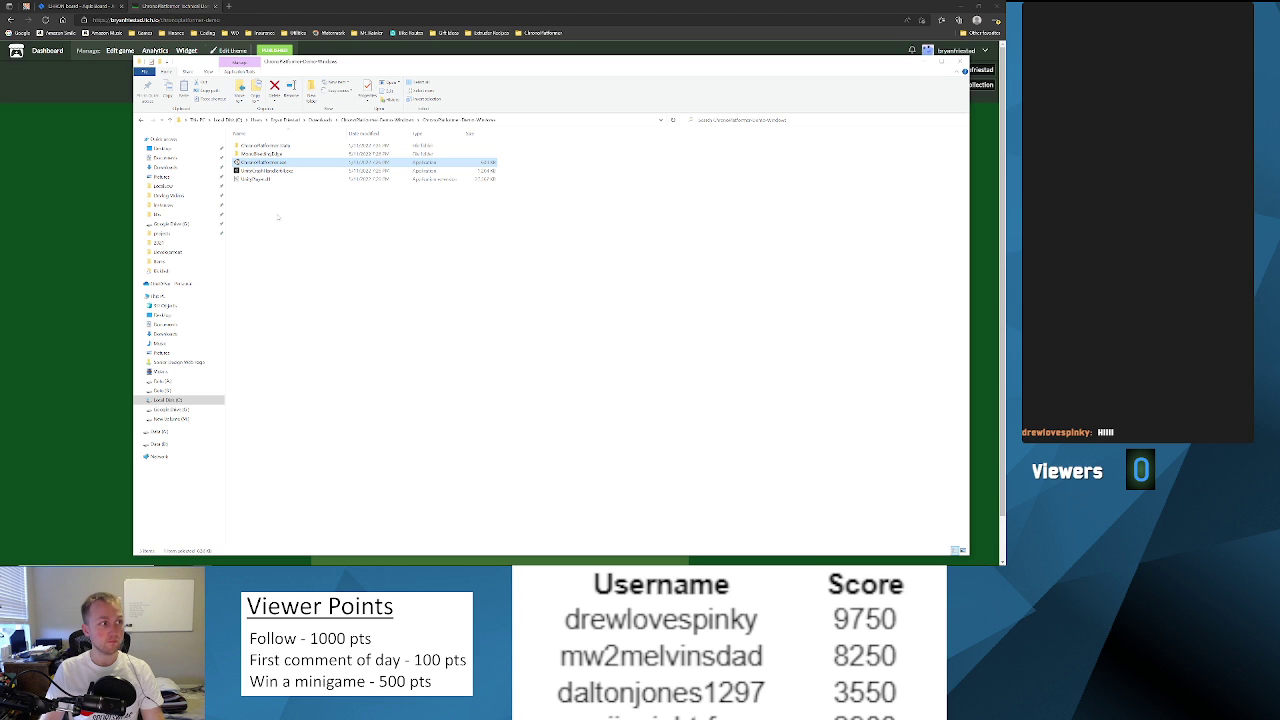
Select the game executable, then minimize File Explorer to leave the itch.io page showing.
{"action": "key", "text": "super"}
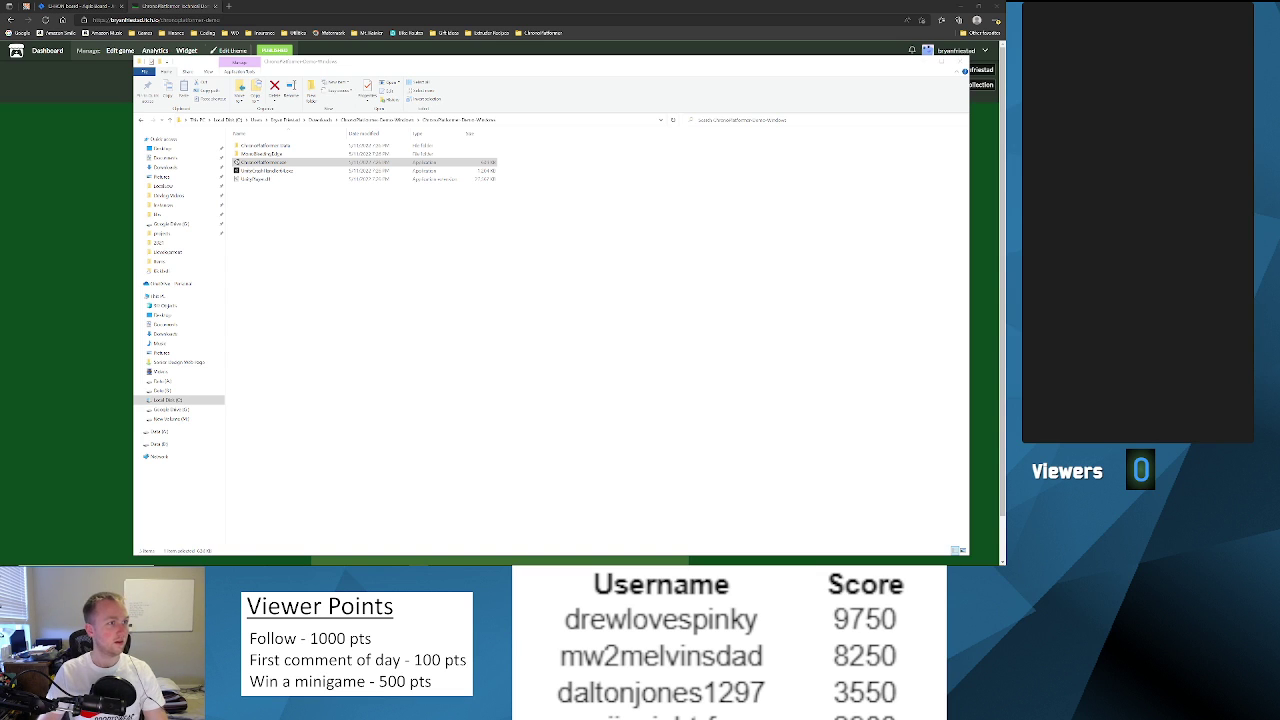
{"action": "left_click", "coordinate": [262, 162]}
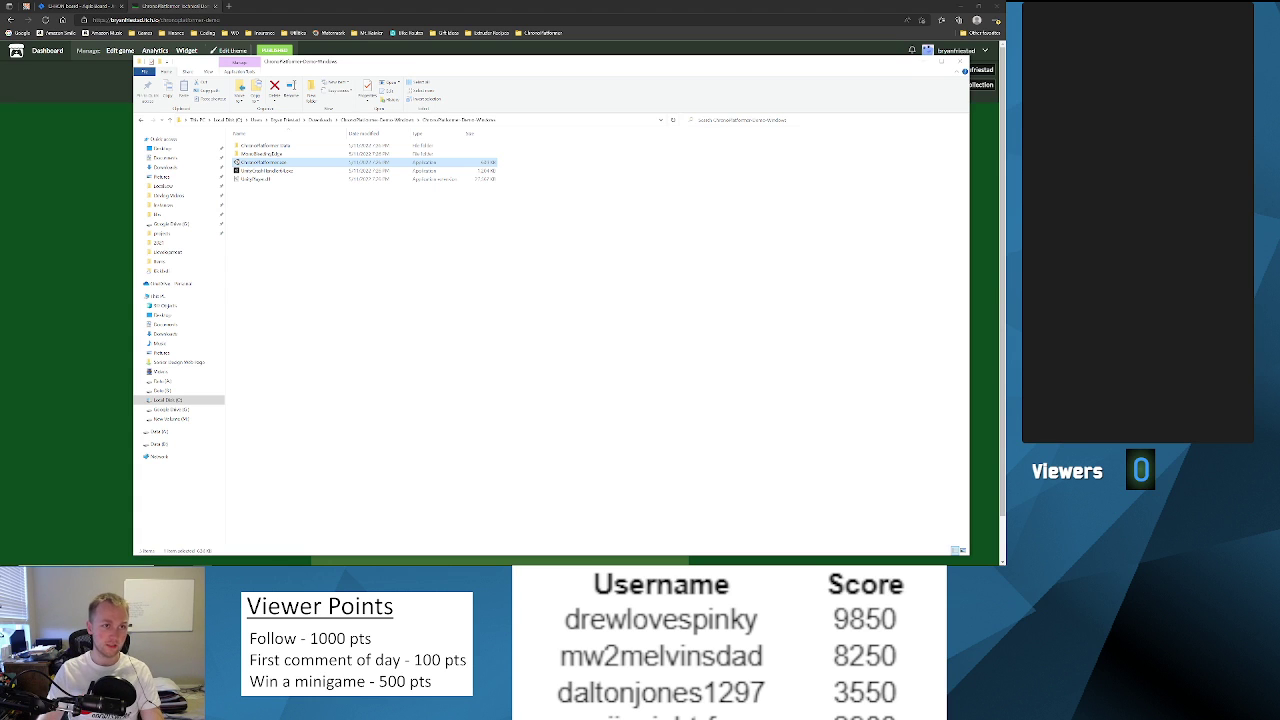
{"action": "left_click", "coordinate": [58, 163]}
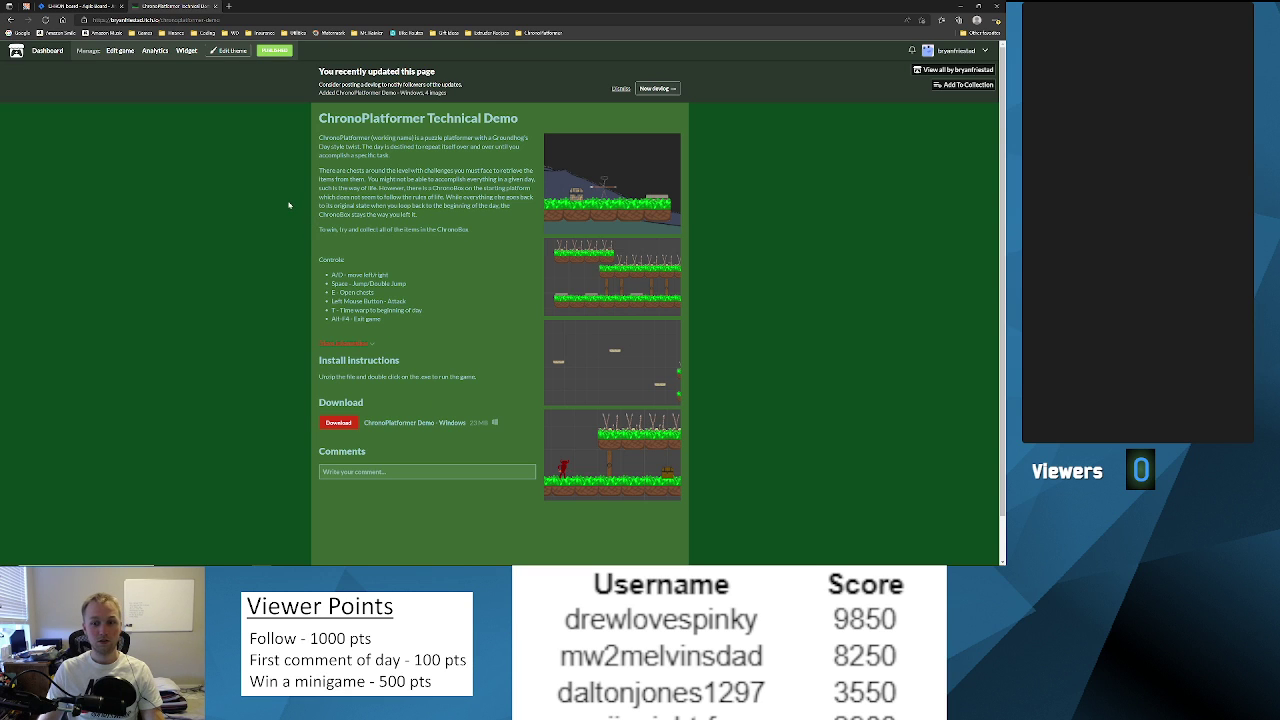
{"action": "key", "text": "alt+Tab"}
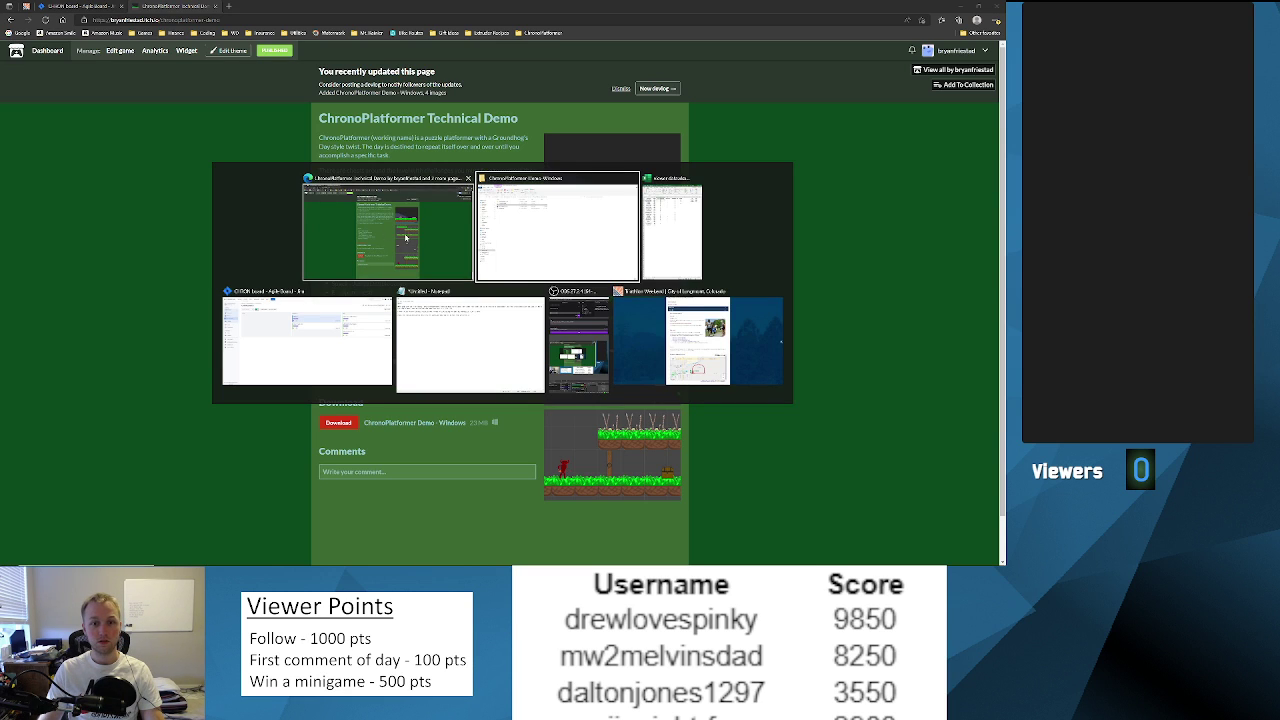
{"action": "key", "text": "Escape"}
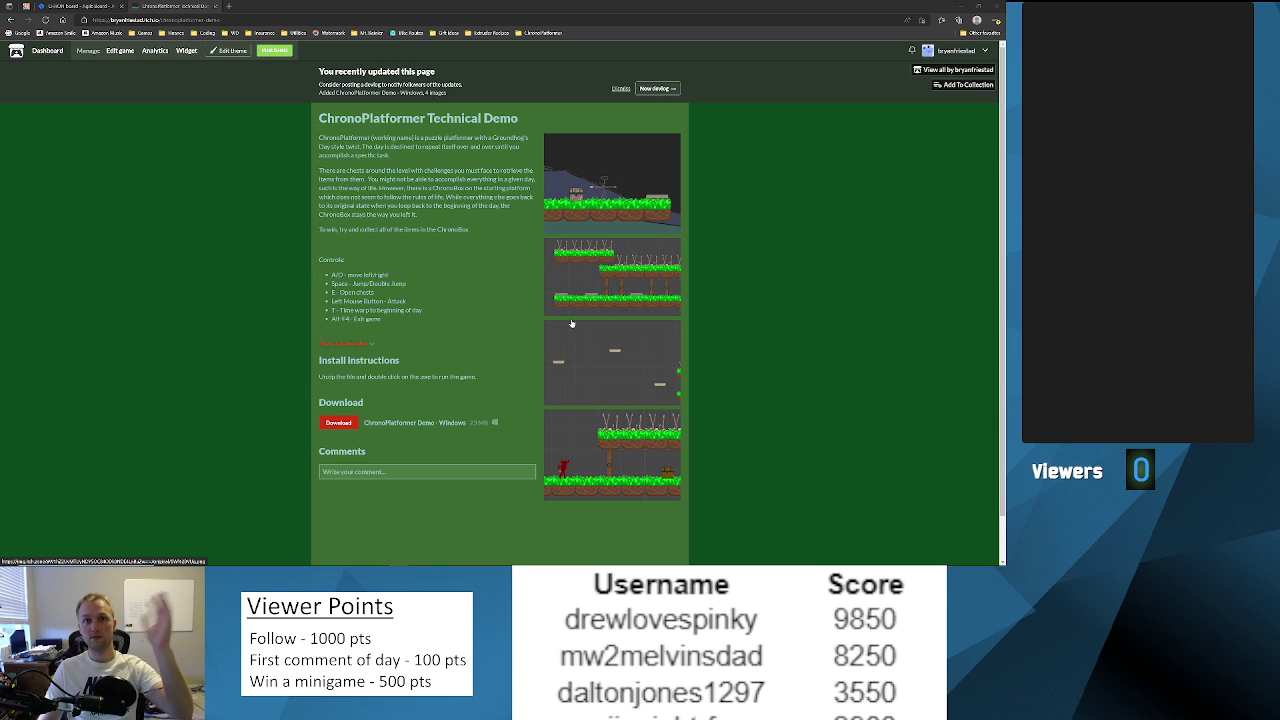